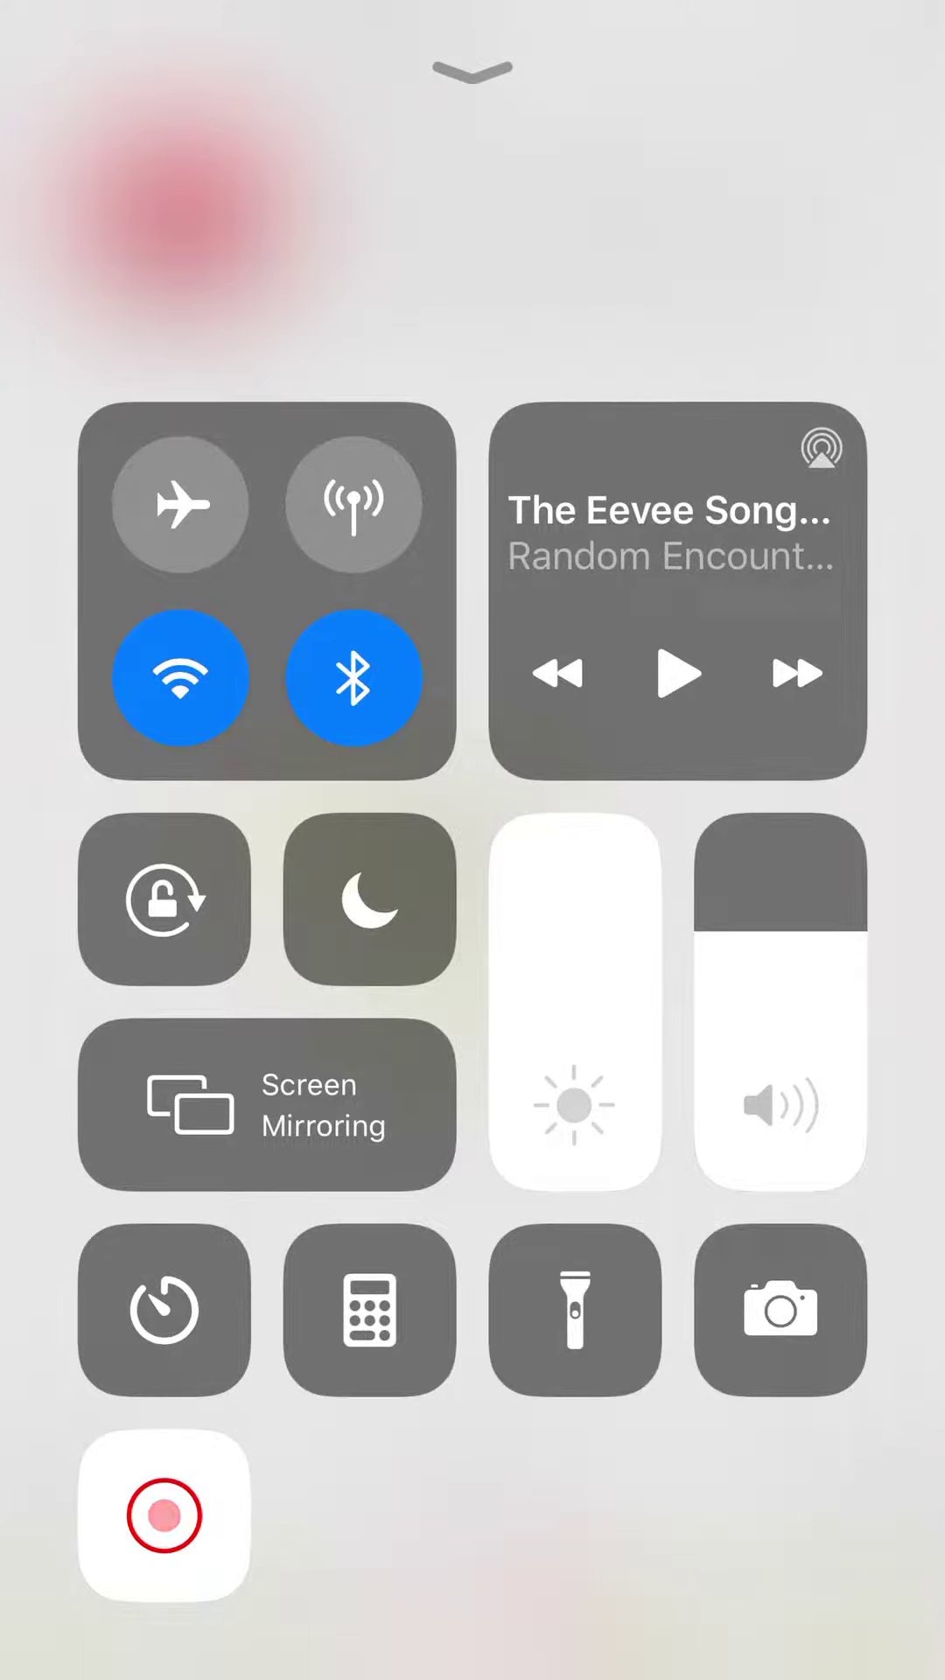
Start the music from Control Center, dismiss the panel, and begin playing the cat animation.
{"action": "left_click_drag", "start_coordinate": [473, 328], "coordinate": [472, 1182]}
{"action": "left_click_drag", "start_coordinate": [474, 1667], "coordinate": [473, 920]}
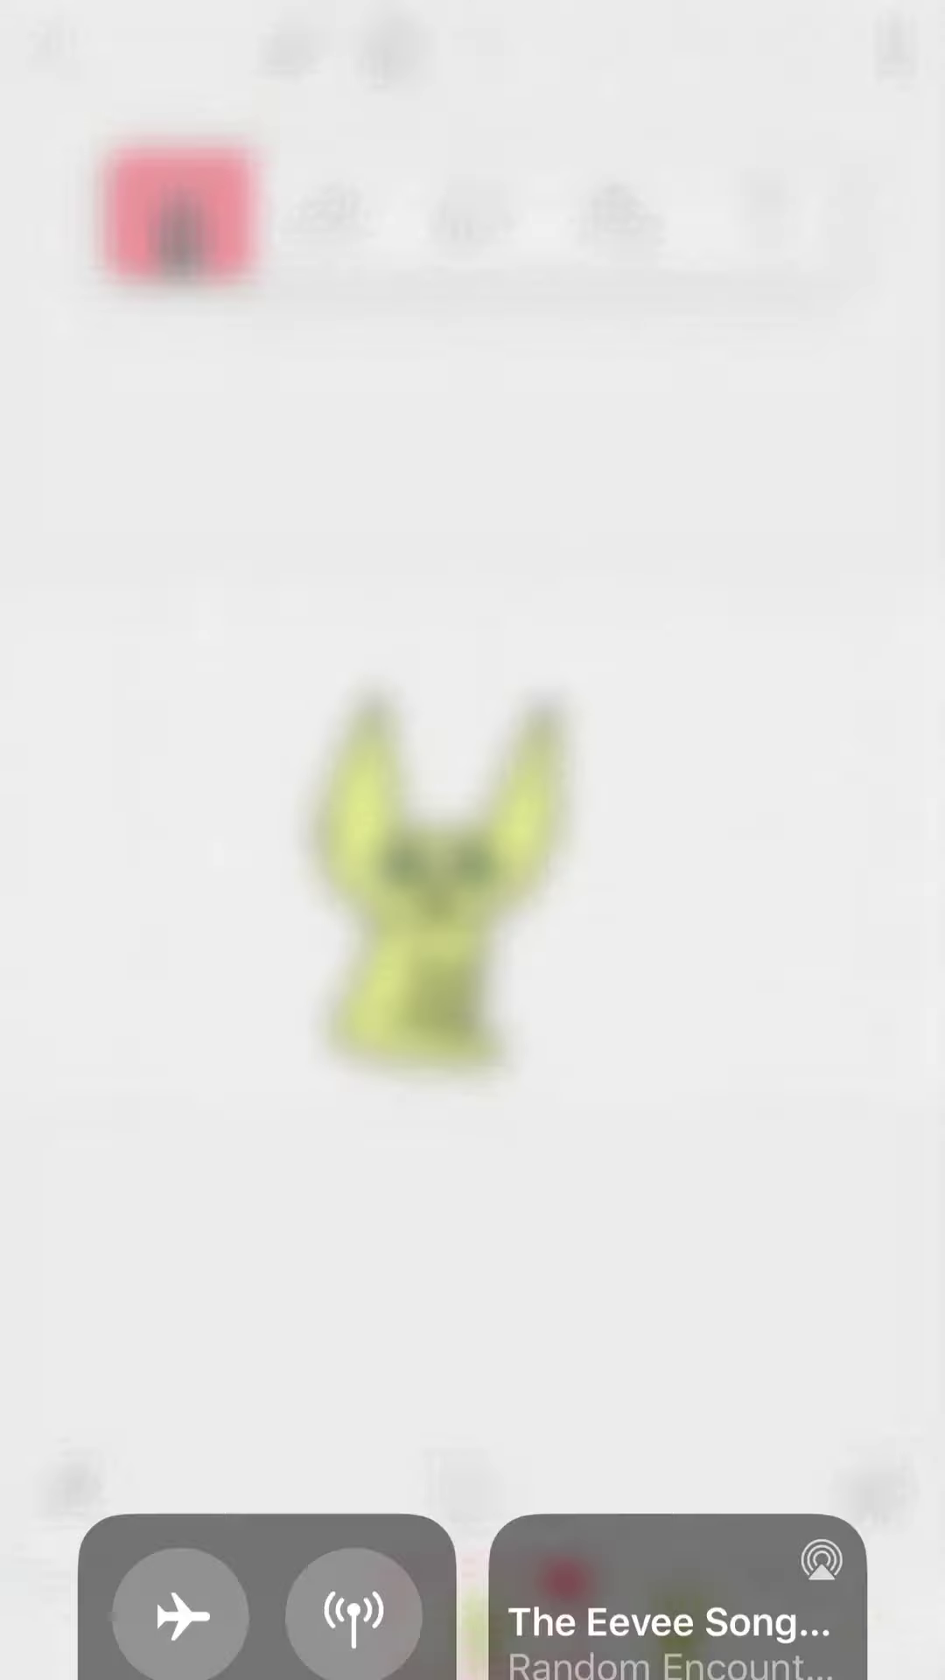
{"action": "left_click", "coordinate": [677, 674]}
{"action": "left_click_drag", "start_coordinate": [472, 329], "coordinate": [473, 774]}
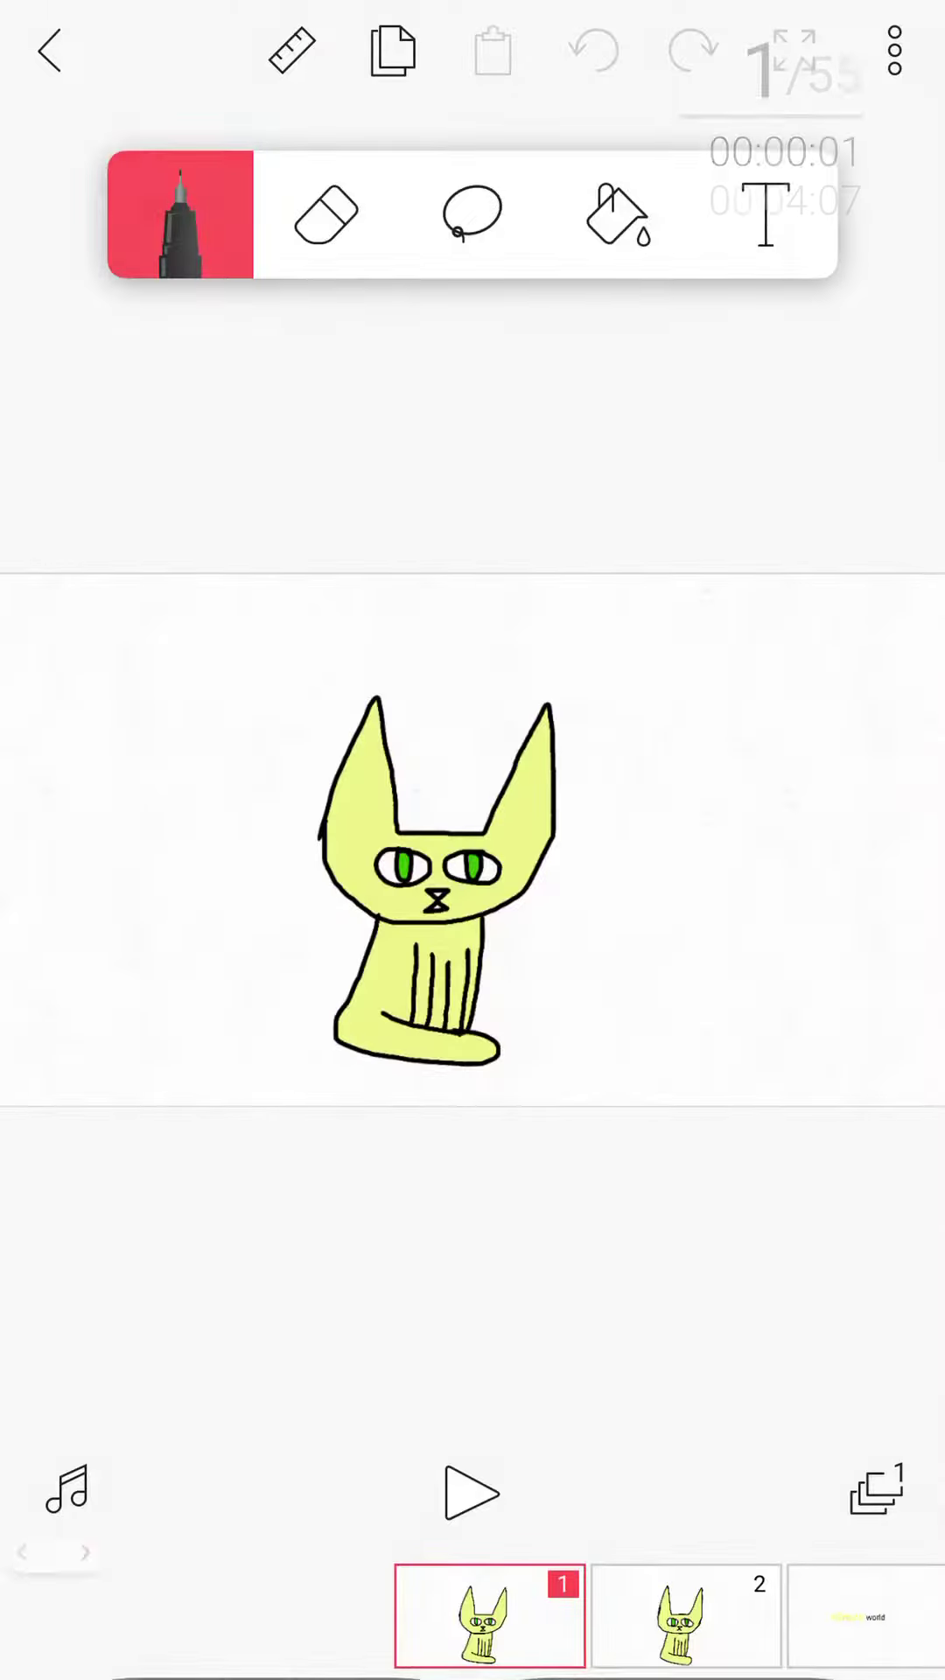
{"action": "left_click", "coordinate": [468, 1488]}
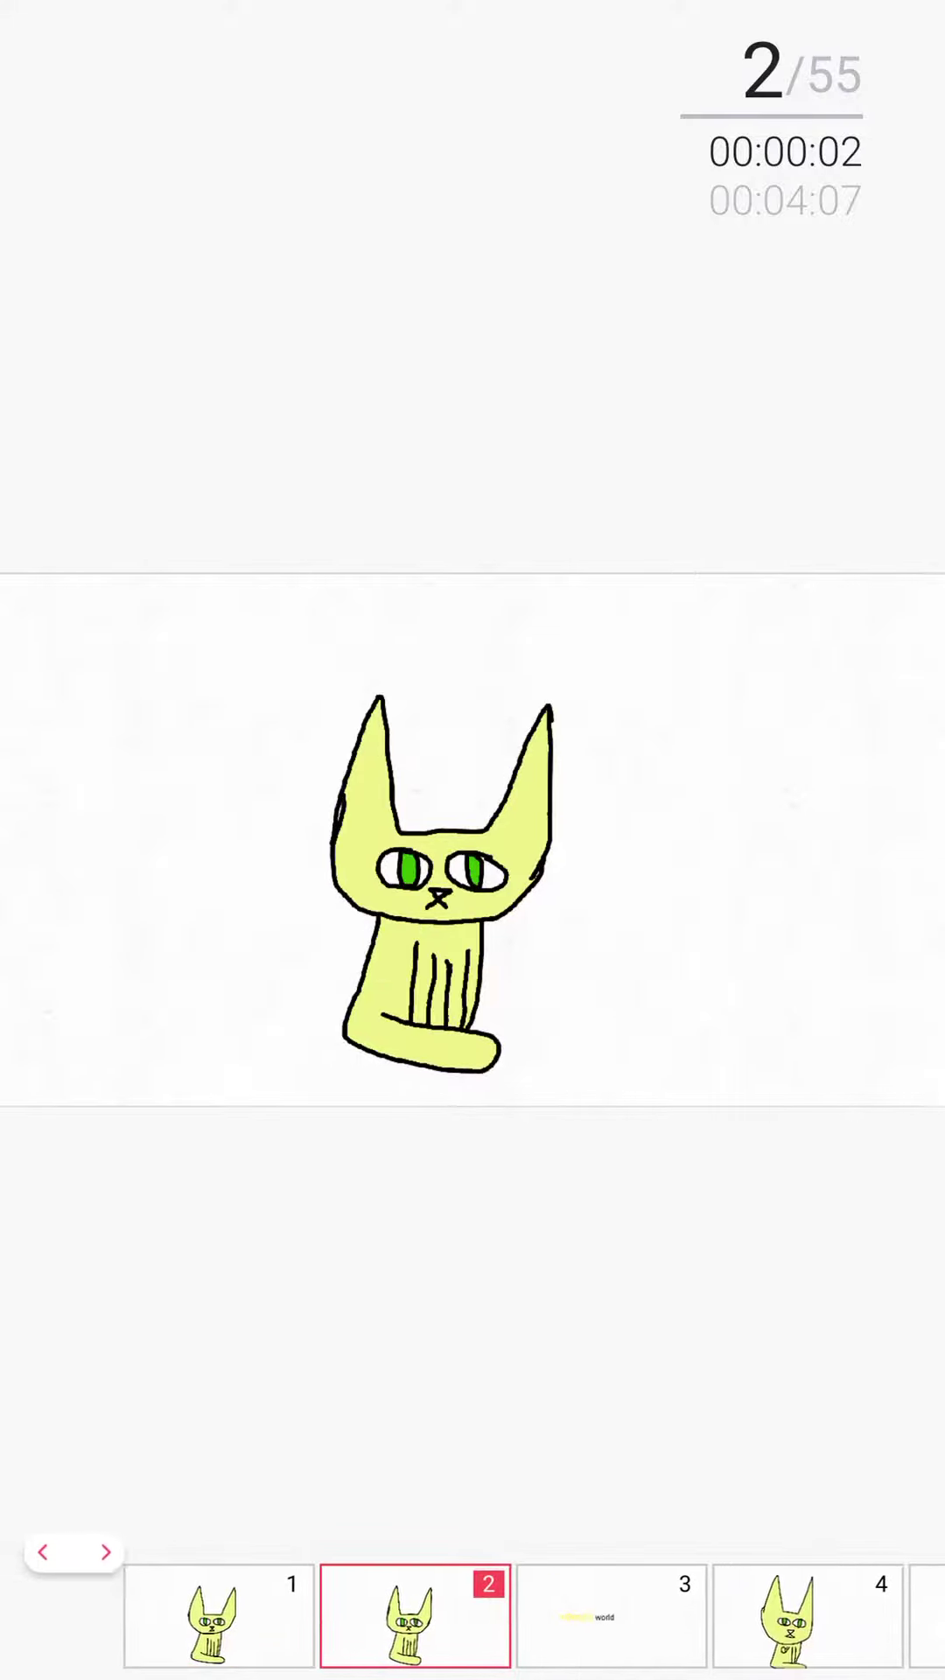
Play the cat animation with brief pauses at frames 3 and 13, advancing toward frame 17.
{"action": "left_click", "coordinate": [472, 840]}
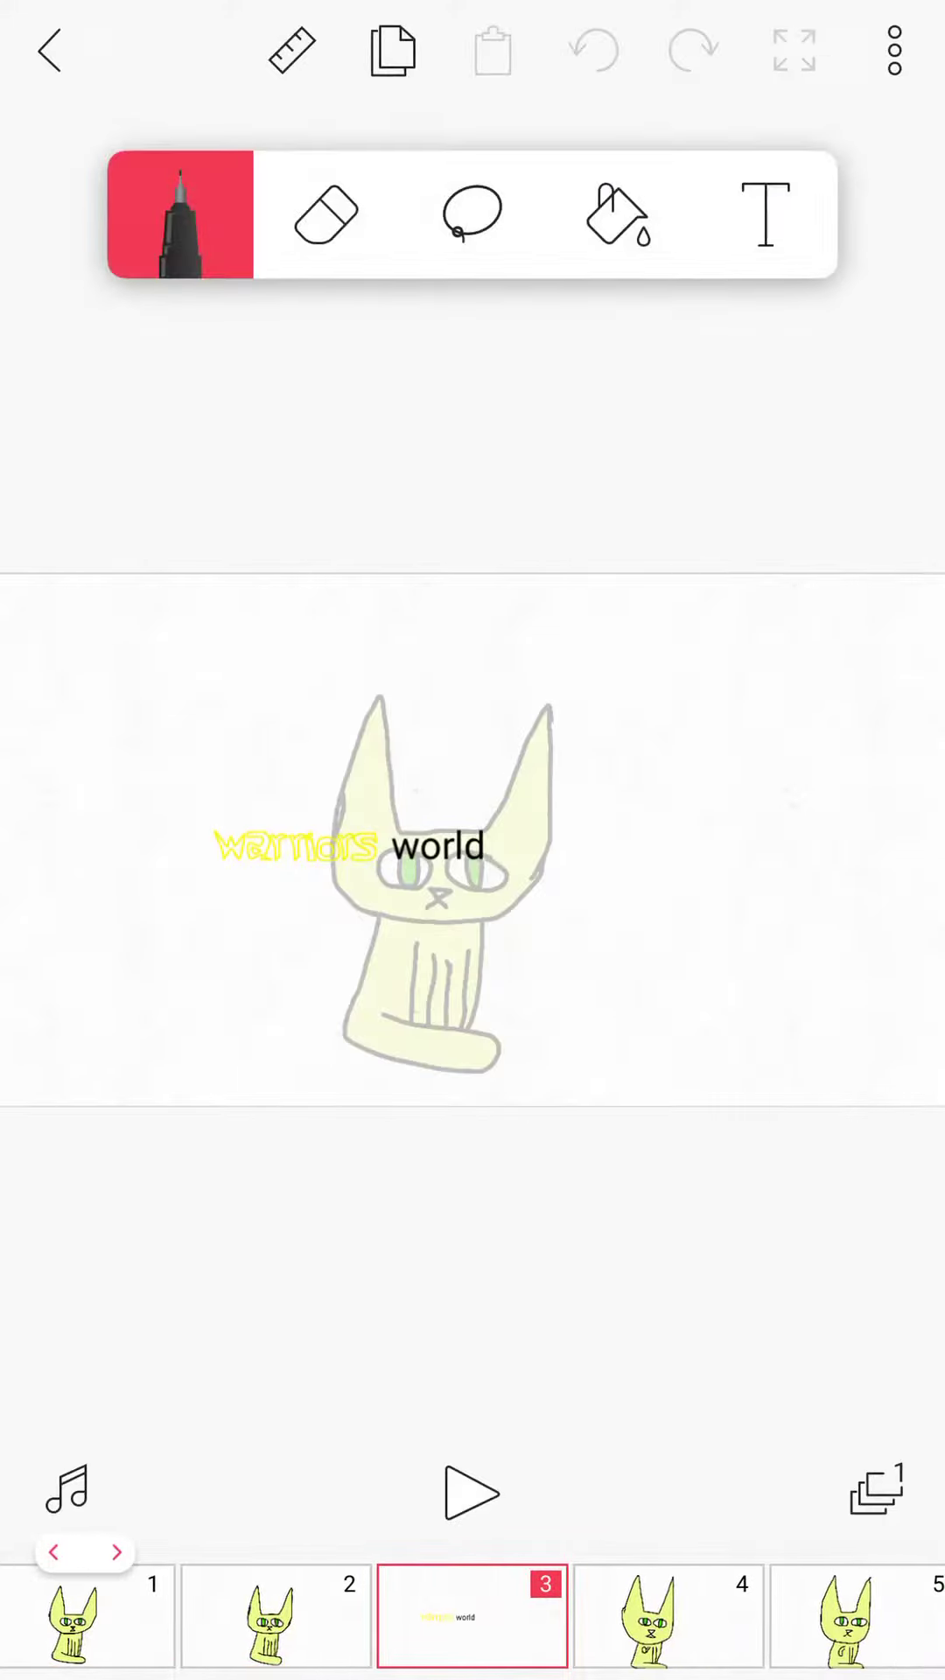
{"action": "left_click", "coordinate": [474, 1493]}
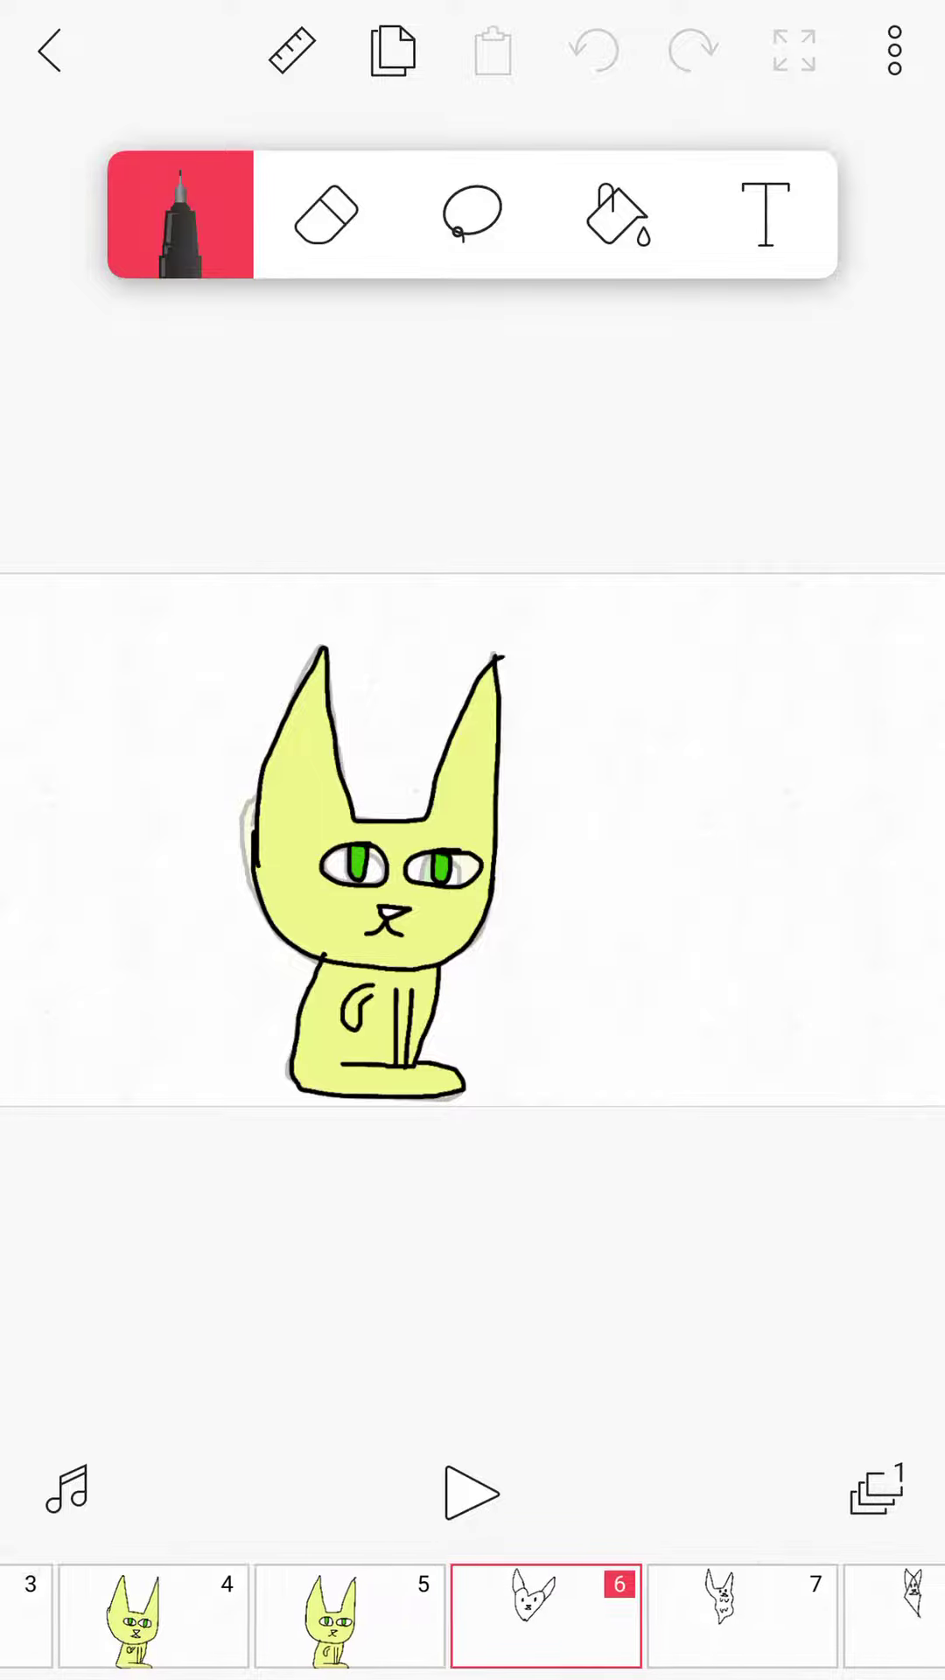
{"action": "left_click_drag", "start_coordinate": [735, 1617], "coordinate": [276, 1618]}
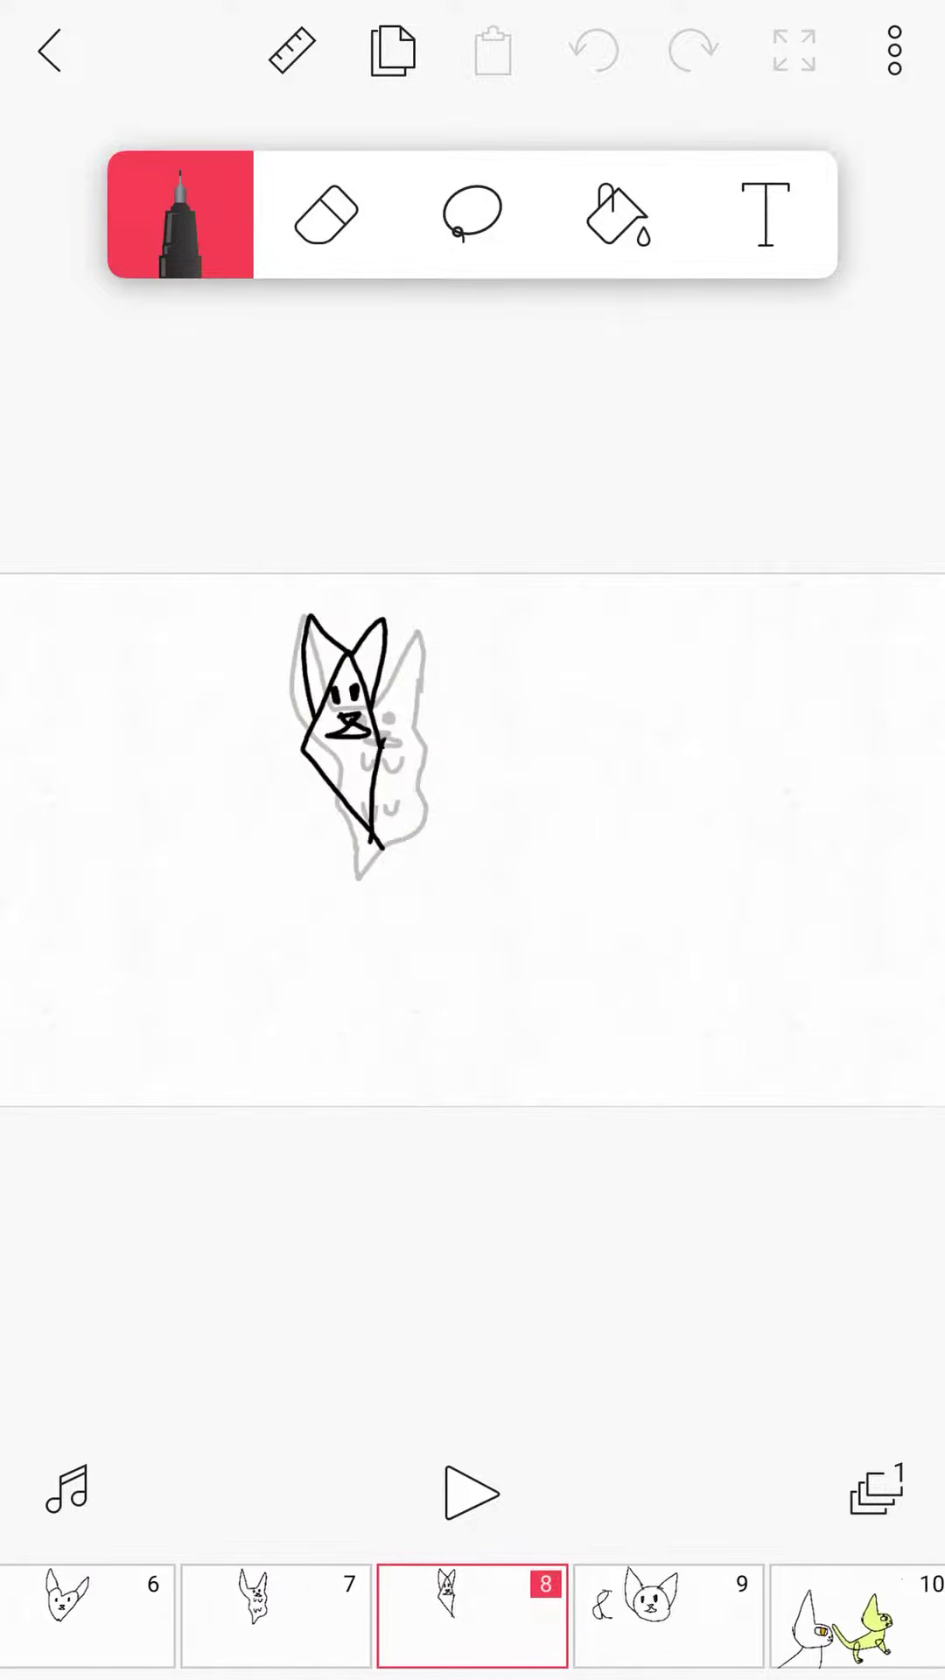
{"action": "left_click_drag", "start_coordinate": [656, 1617], "coordinate": [459, 1617]}
{"action": "left_click", "coordinate": [469, 1493]}
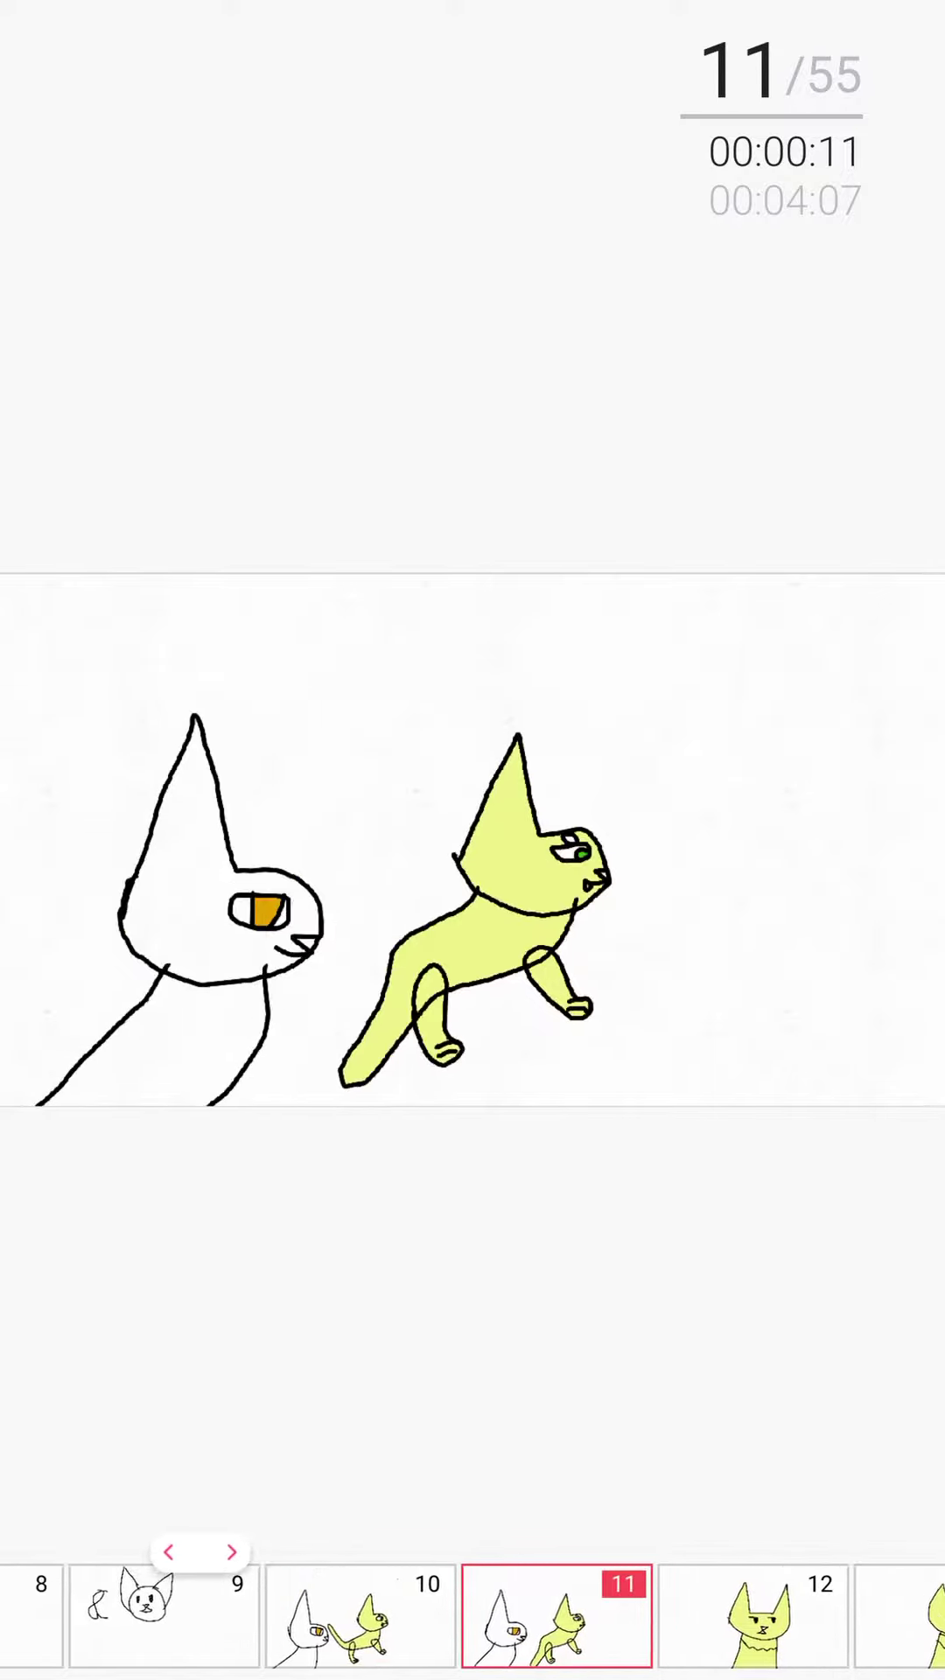
{"action": "left_click", "coordinate": [471, 1492]}
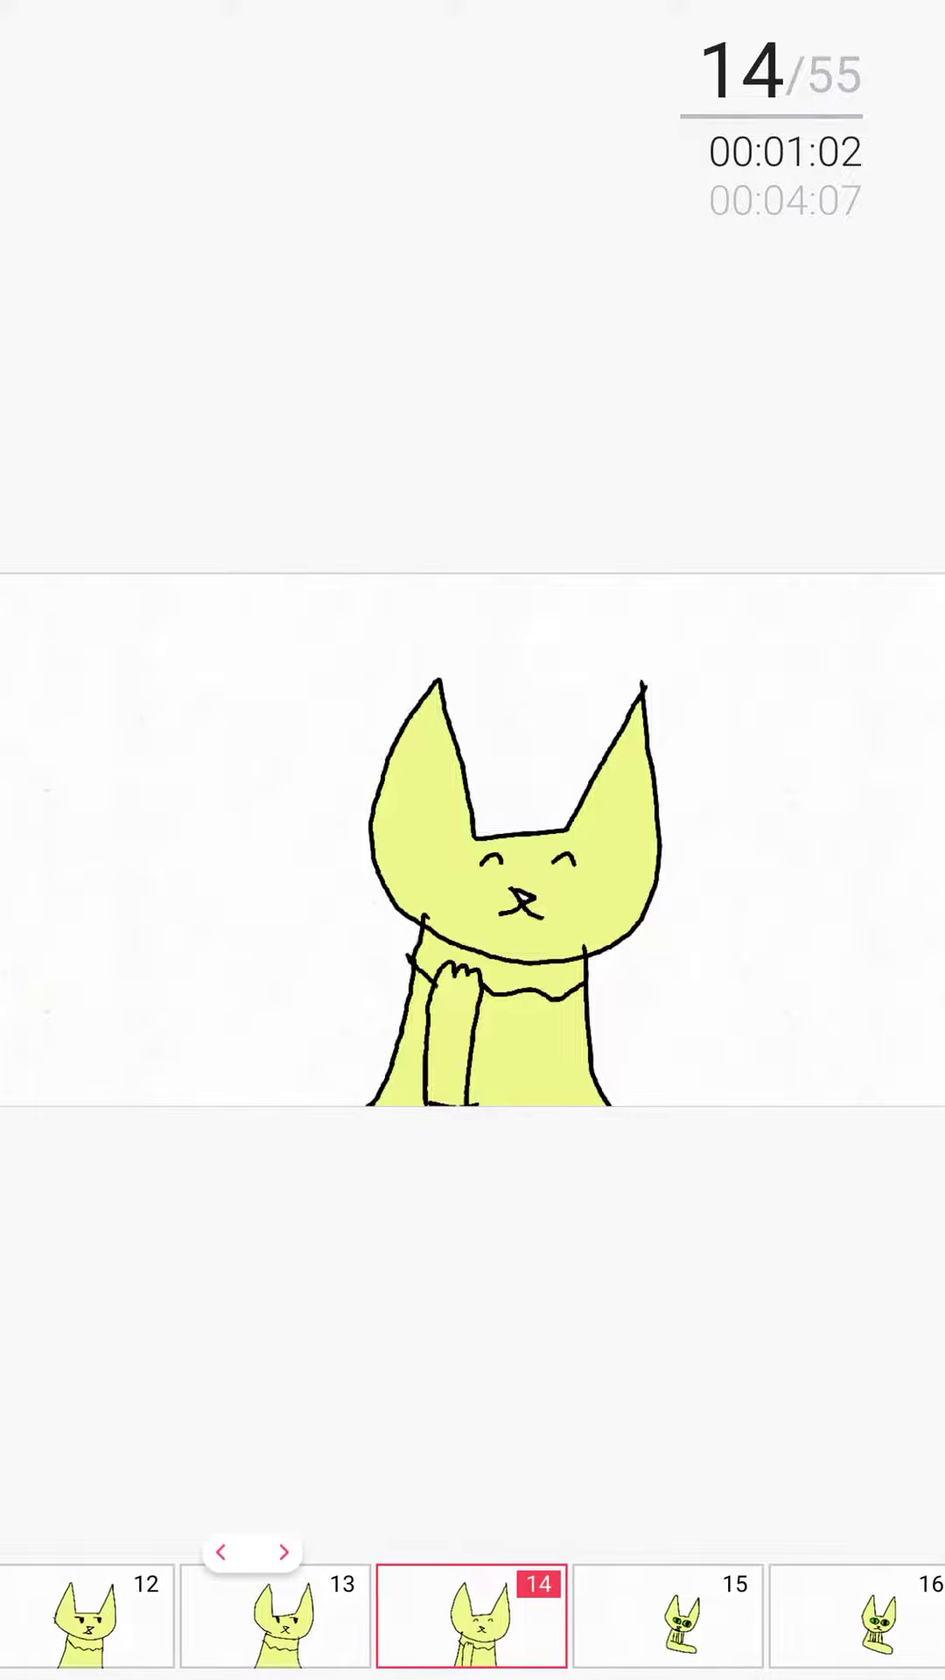
{"action": "left_click", "coordinate": [470, 1491]}
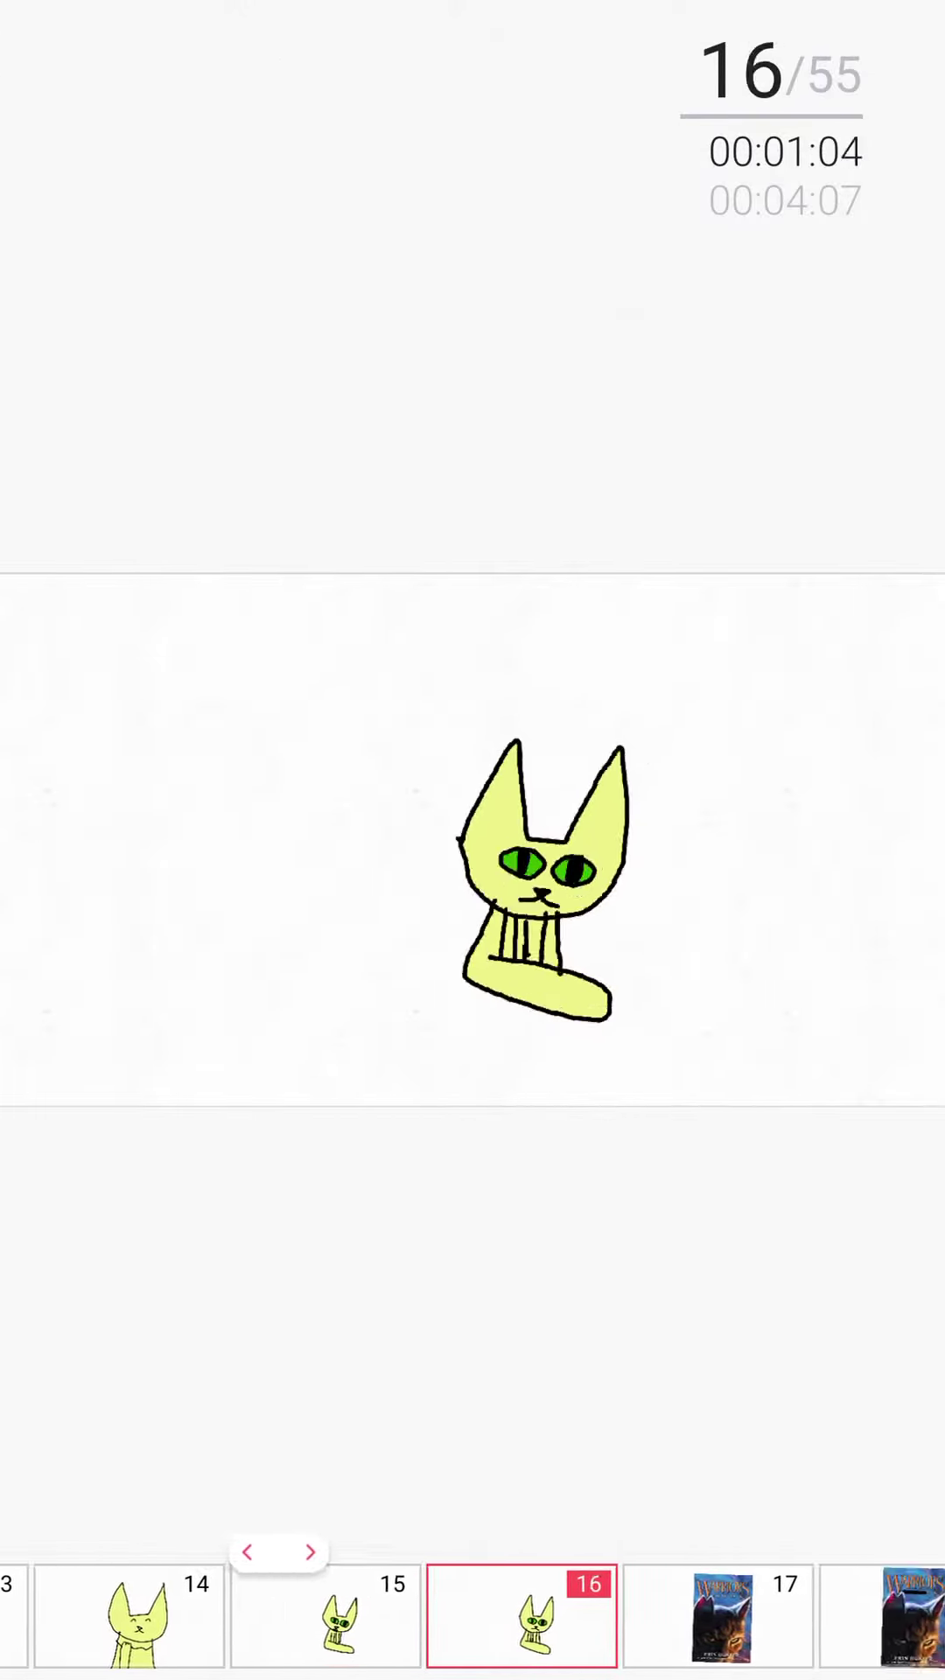
Stop on the Warriors book cover, step to frame 19, and play through to frame 21.
{"action": "left_click", "coordinate": [470, 1493]}
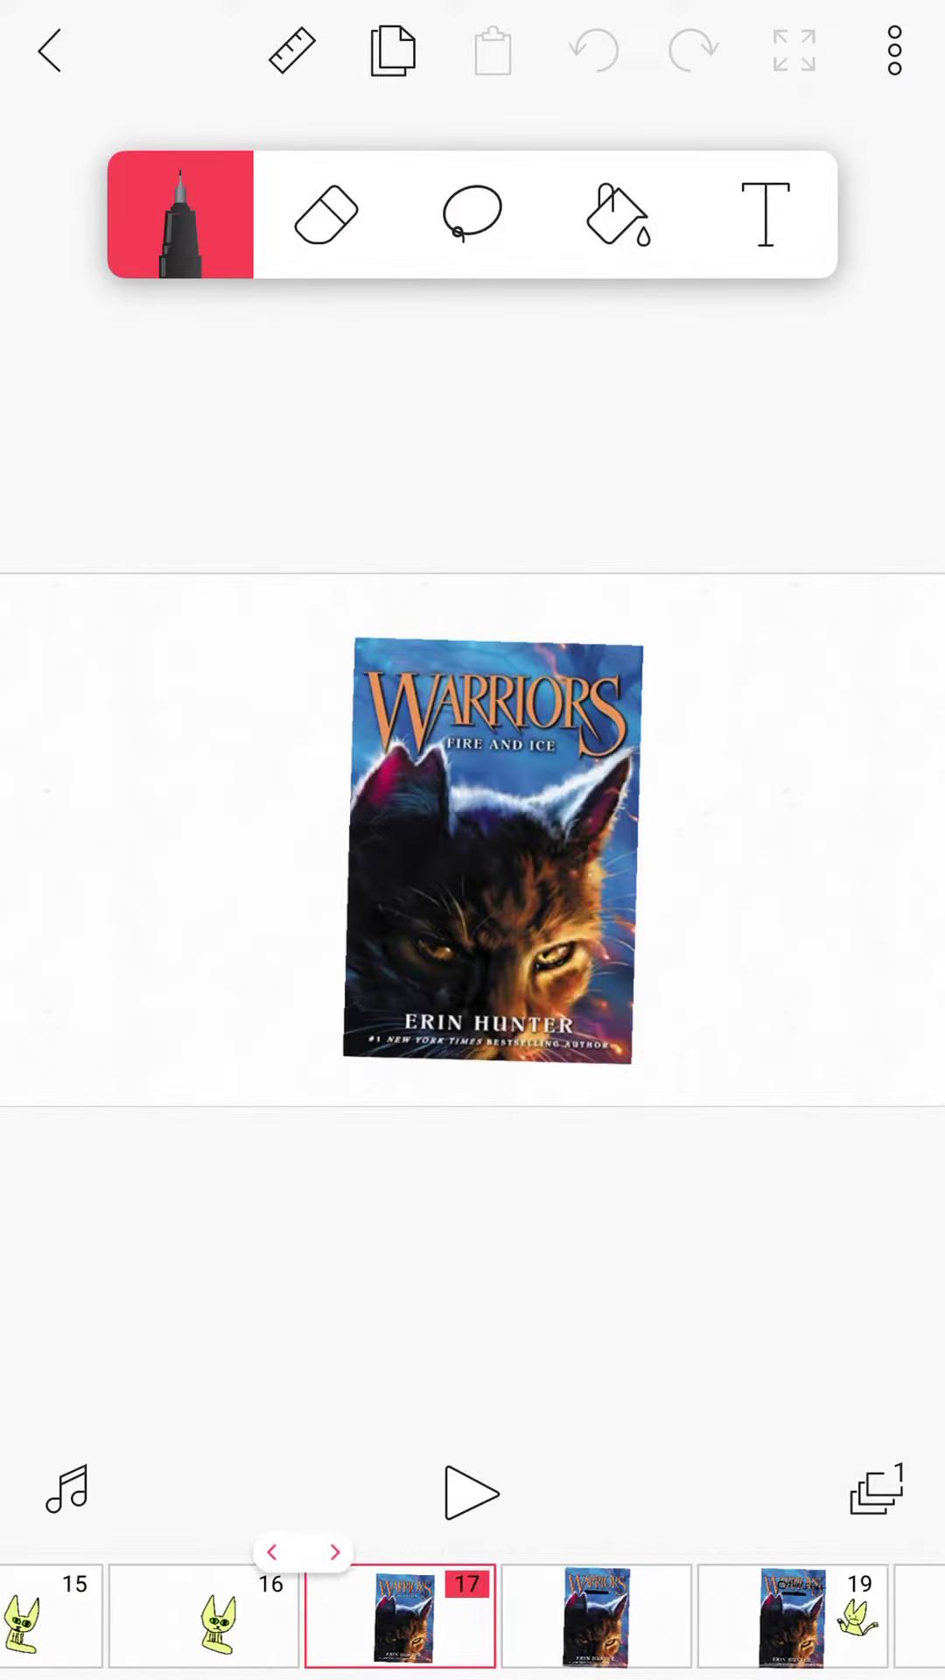
{"action": "left_click", "coordinate": [334, 1551]}
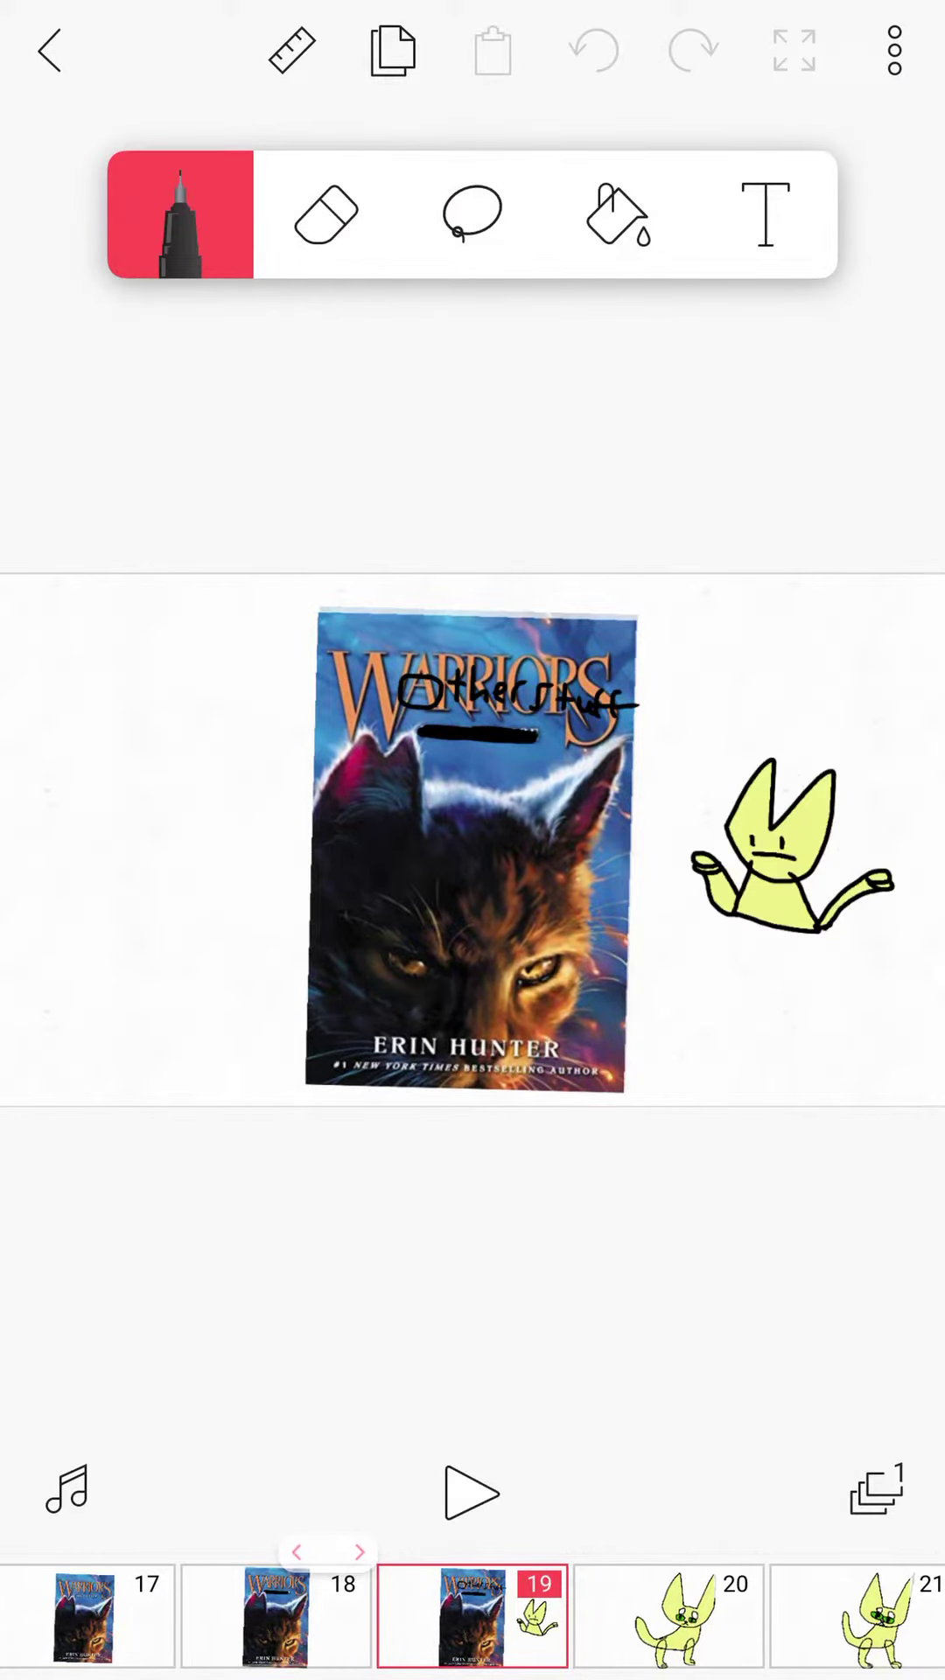
{"action": "left_click", "coordinate": [470, 1493]}
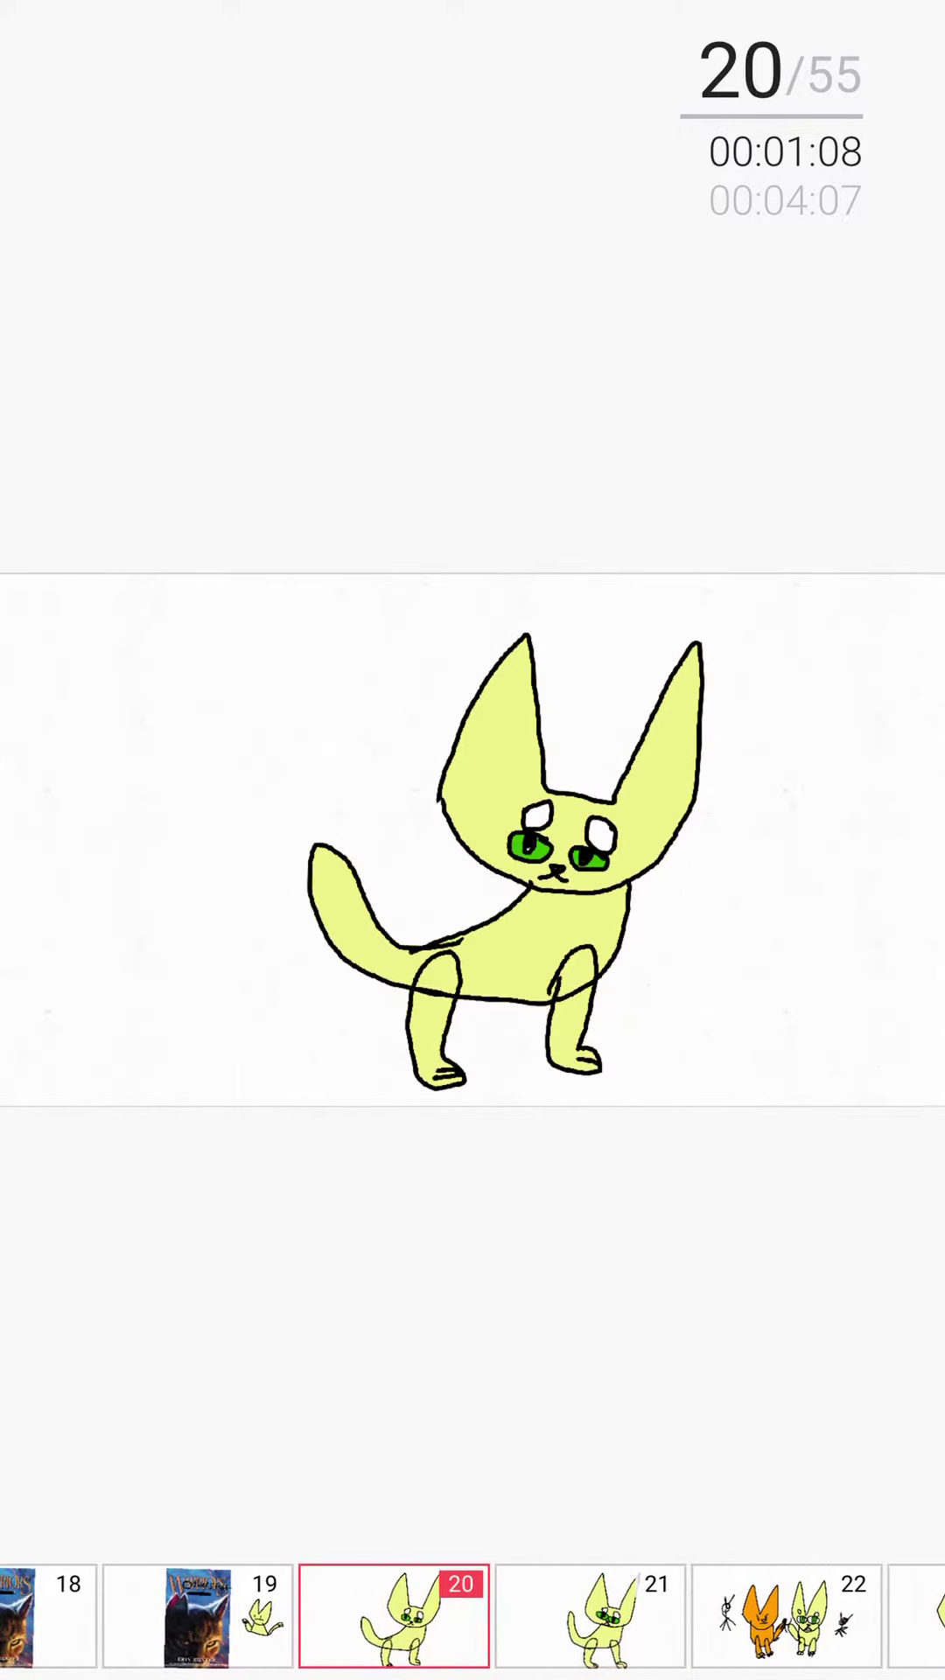
{"action": "left_click", "coordinate": [473, 840]}
Step through frames 22 to 26, then scrub ahead to frame 27.
{"action": "left_click", "coordinate": [656, 1618]}
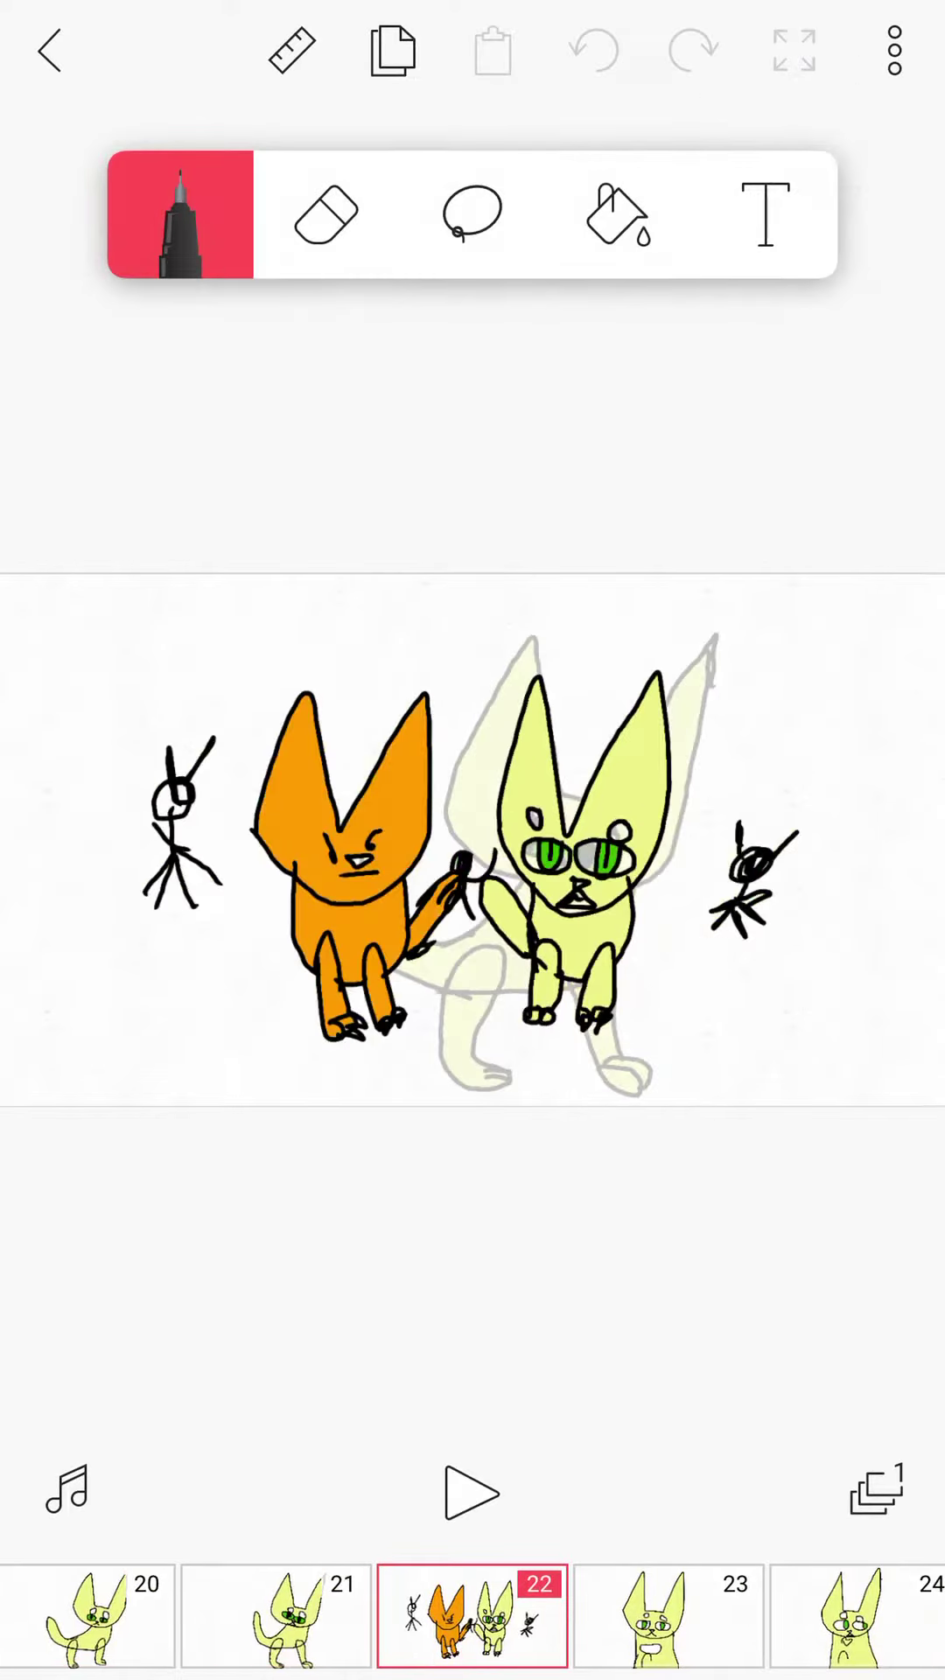
{"action": "left_click", "coordinate": [670, 1617]}
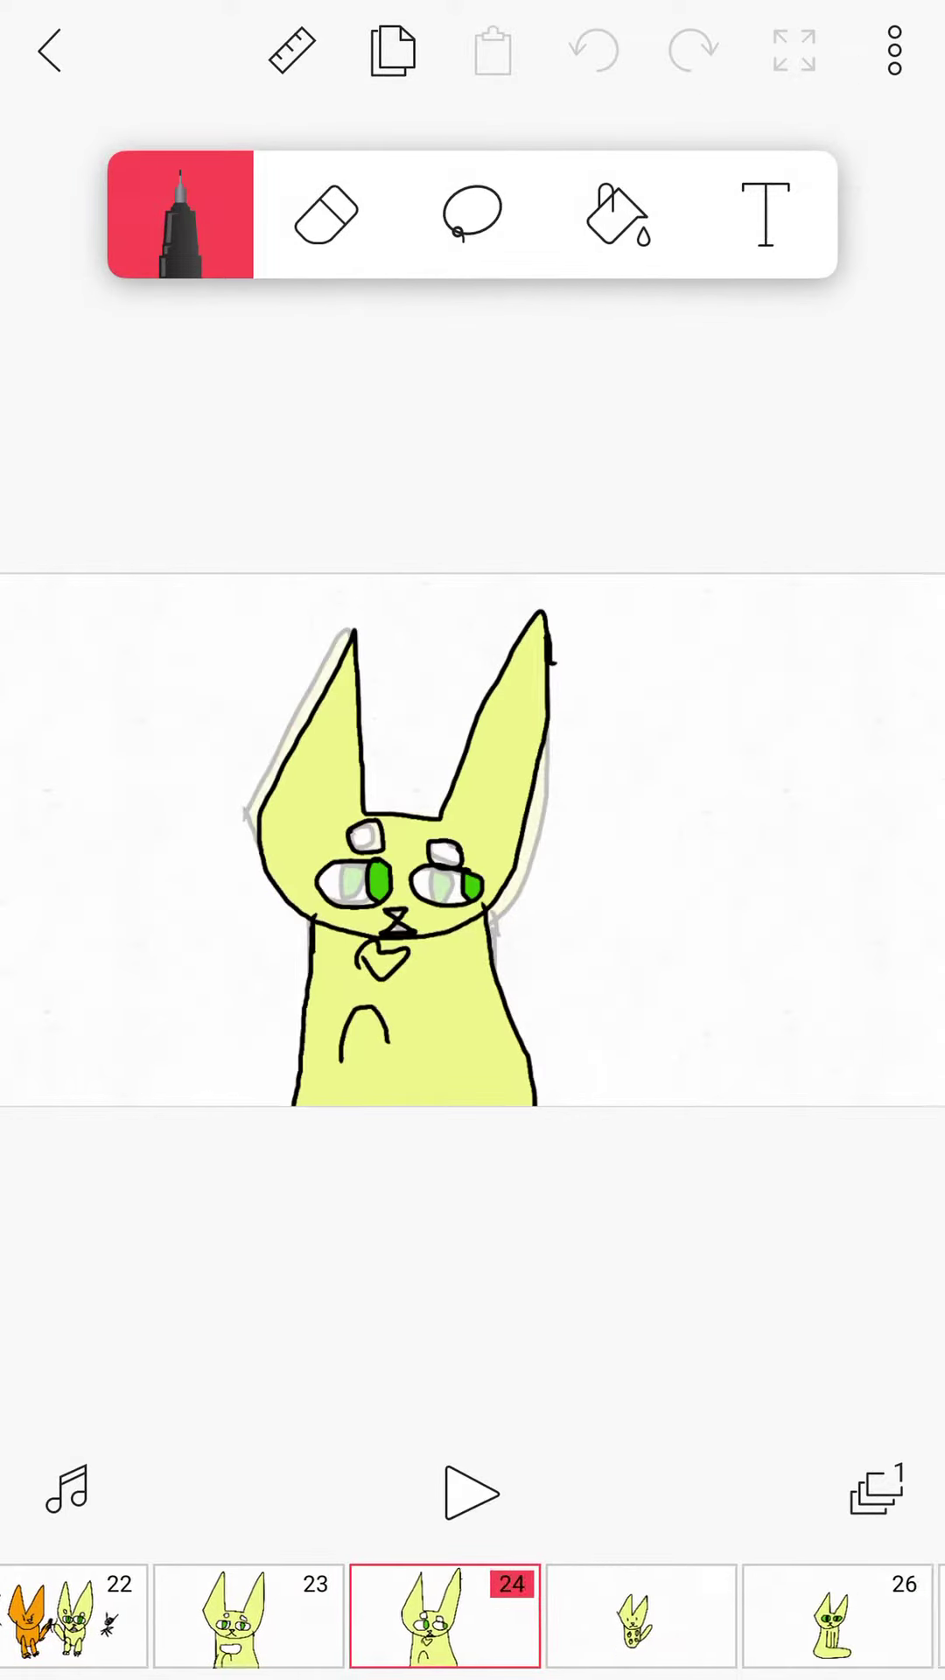
{"action": "left_click", "coordinate": [641, 1617]}
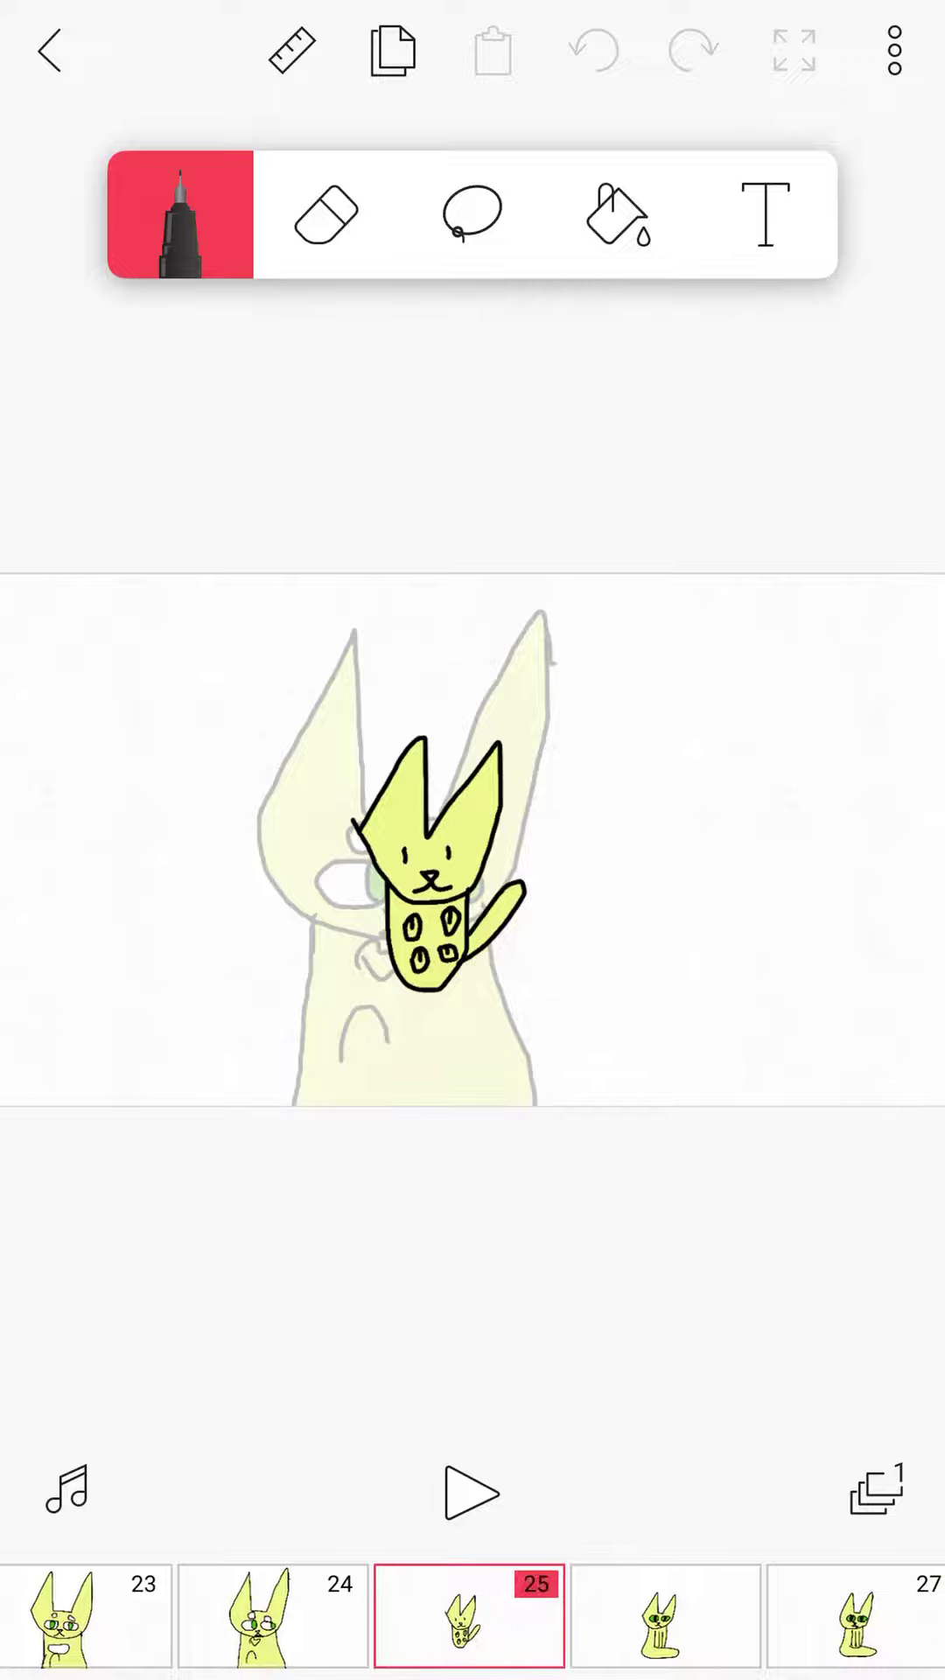
{"action": "left_click", "coordinate": [663, 1616]}
{"action": "left_click_drag", "start_coordinate": [565, 1618], "coordinate": [394, 1617]}
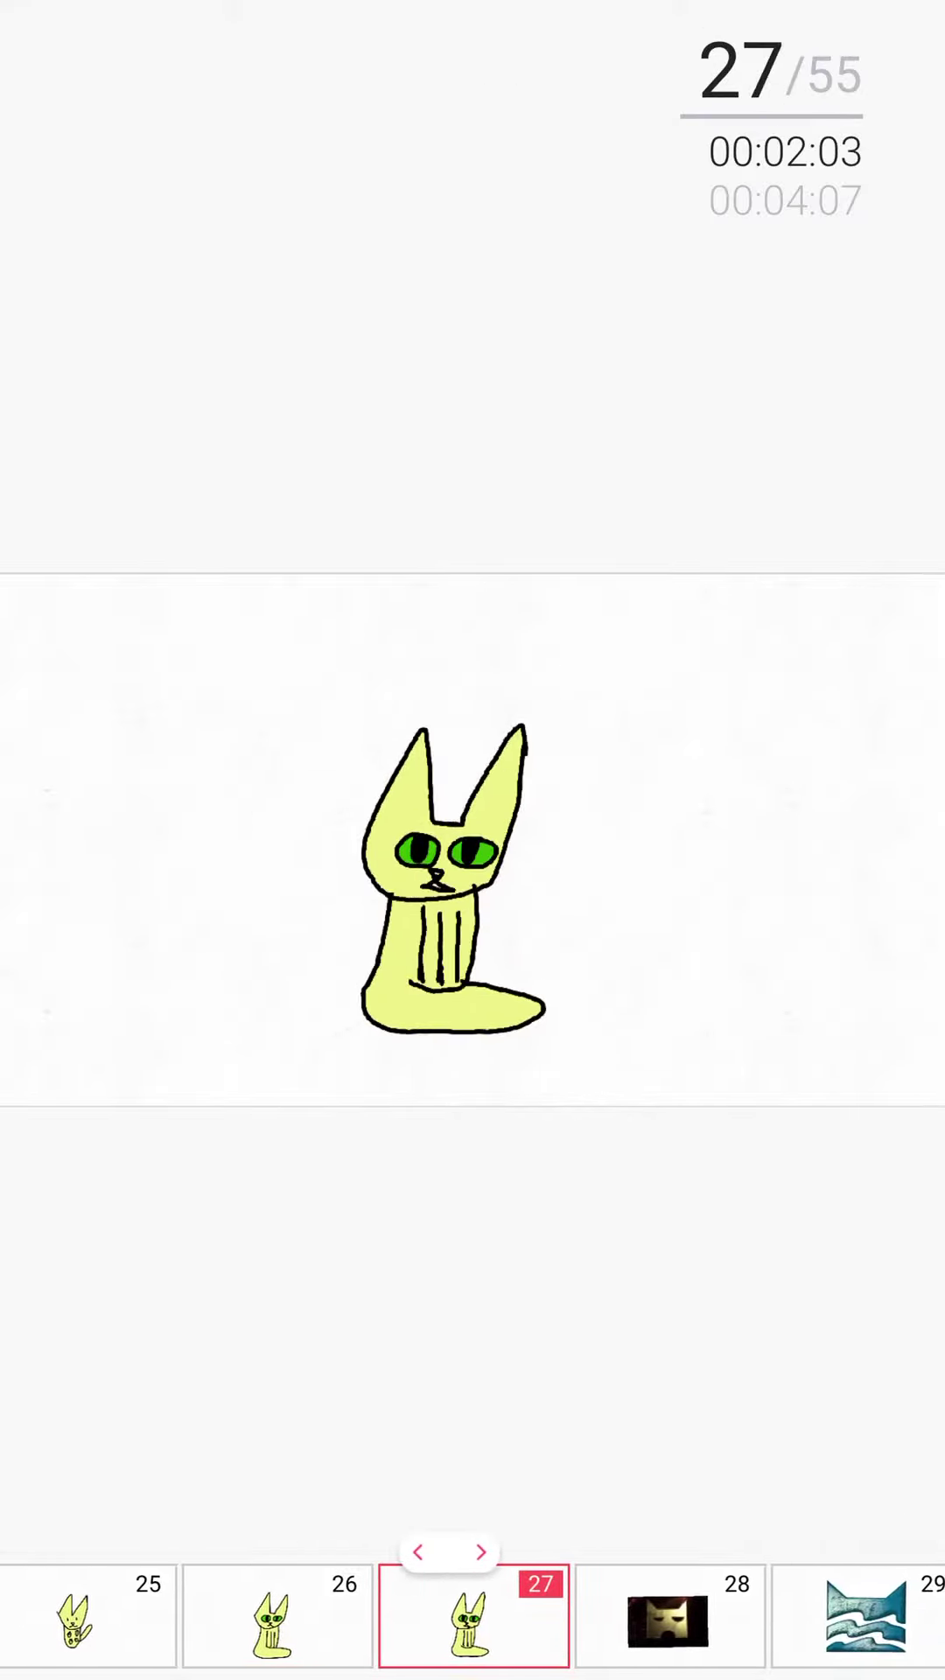
Step from frame 28 through the clan symbol frames to frame 35.
{"action": "left_click", "coordinate": [663, 1618]}
{"action": "left_click", "coordinate": [663, 1618]}
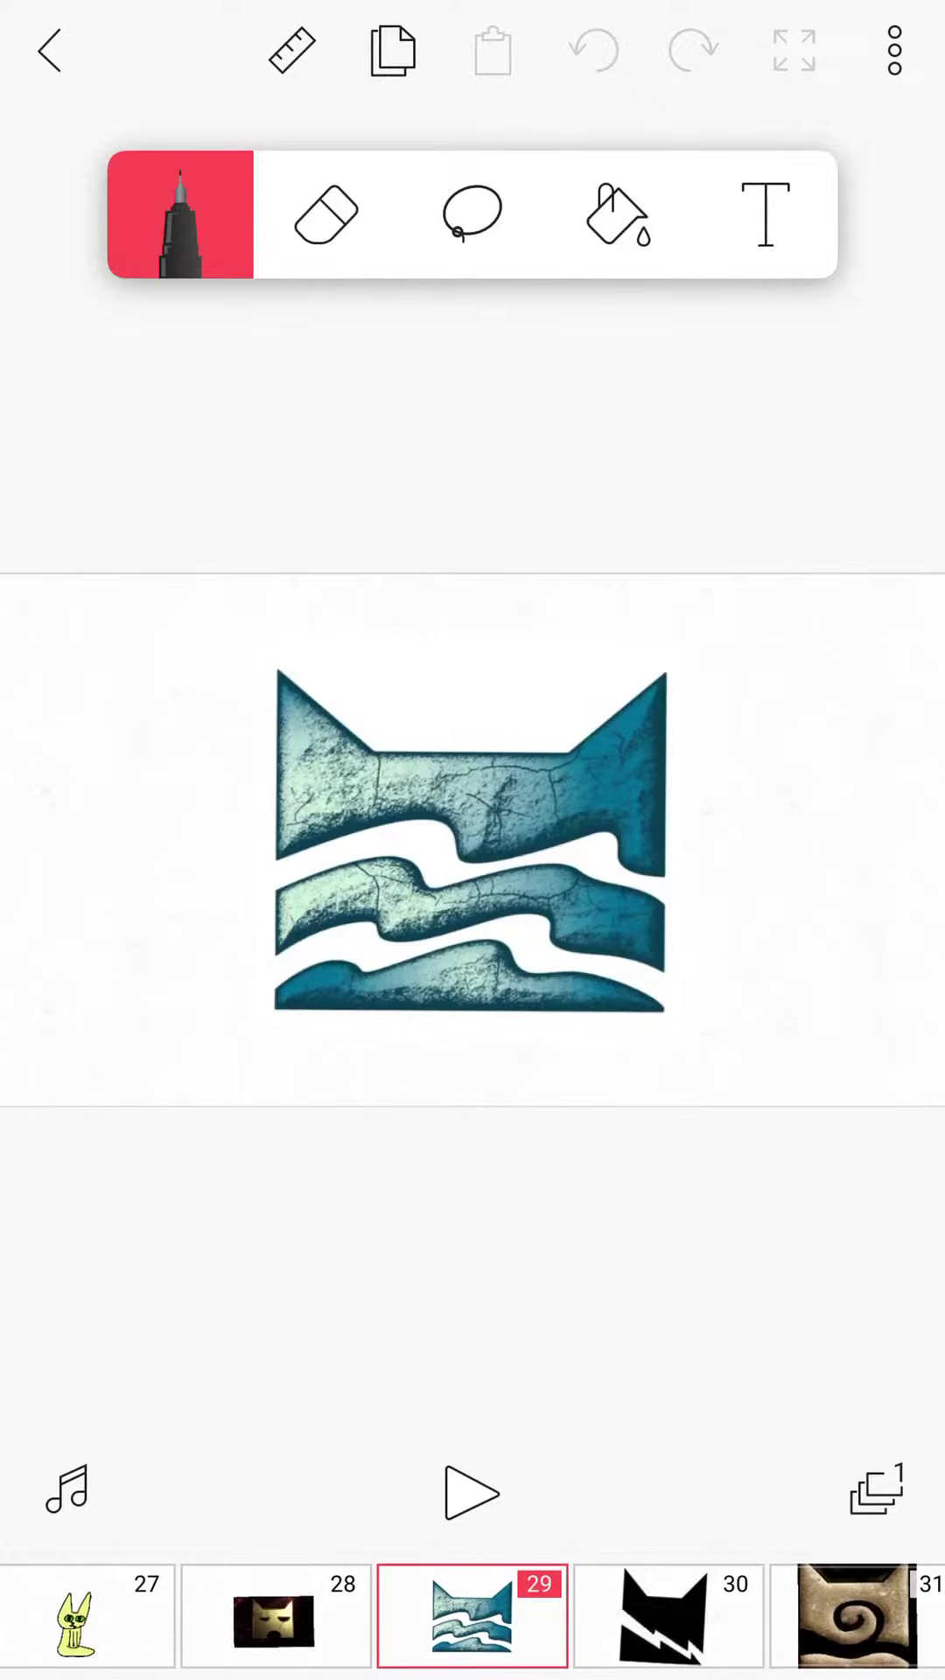
{"action": "left_click", "coordinate": [663, 1617]}
{"action": "left_click", "coordinate": [662, 1616]}
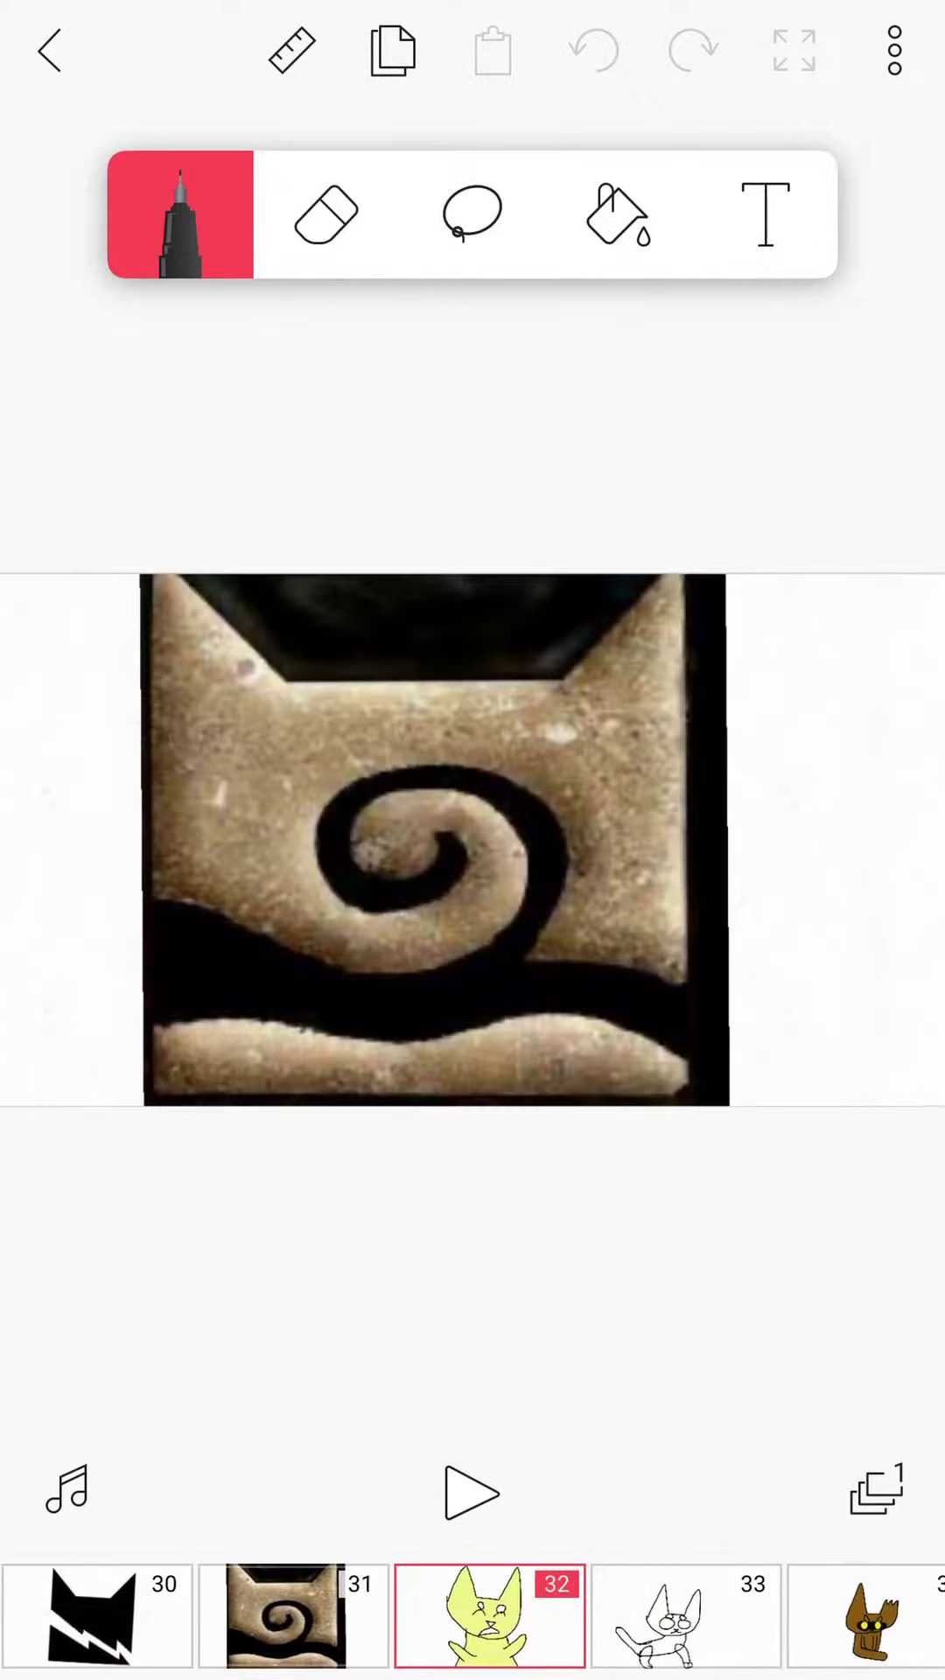
{"action": "left_click", "coordinate": [664, 1617]}
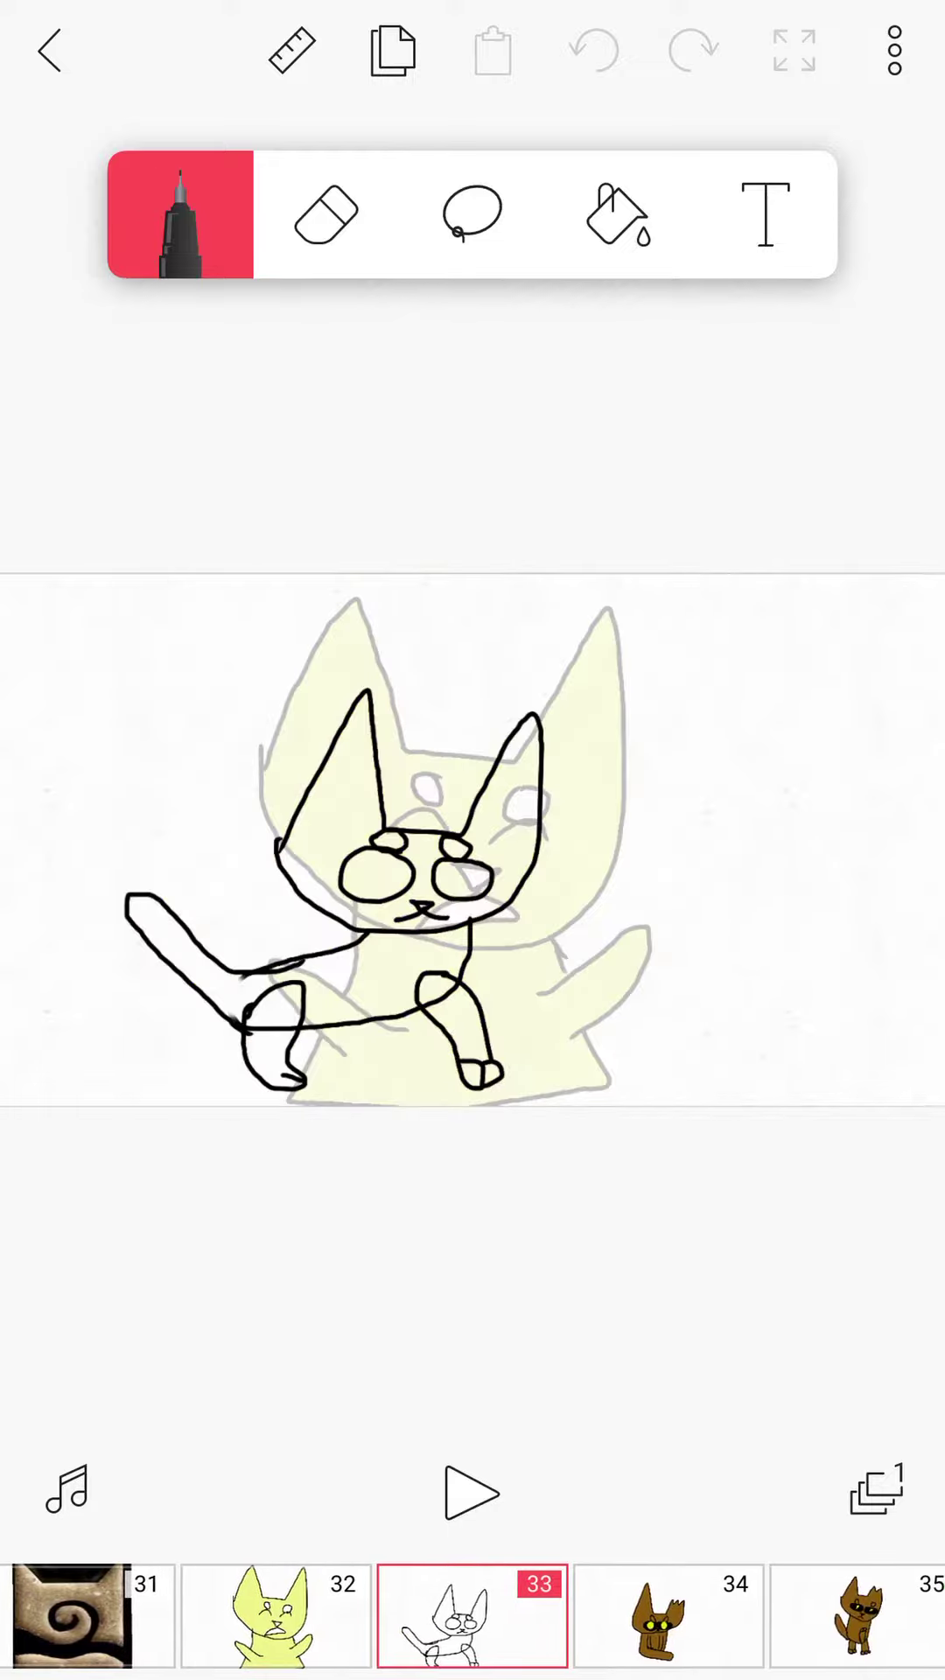
{"action": "left_click", "coordinate": [663, 1617]}
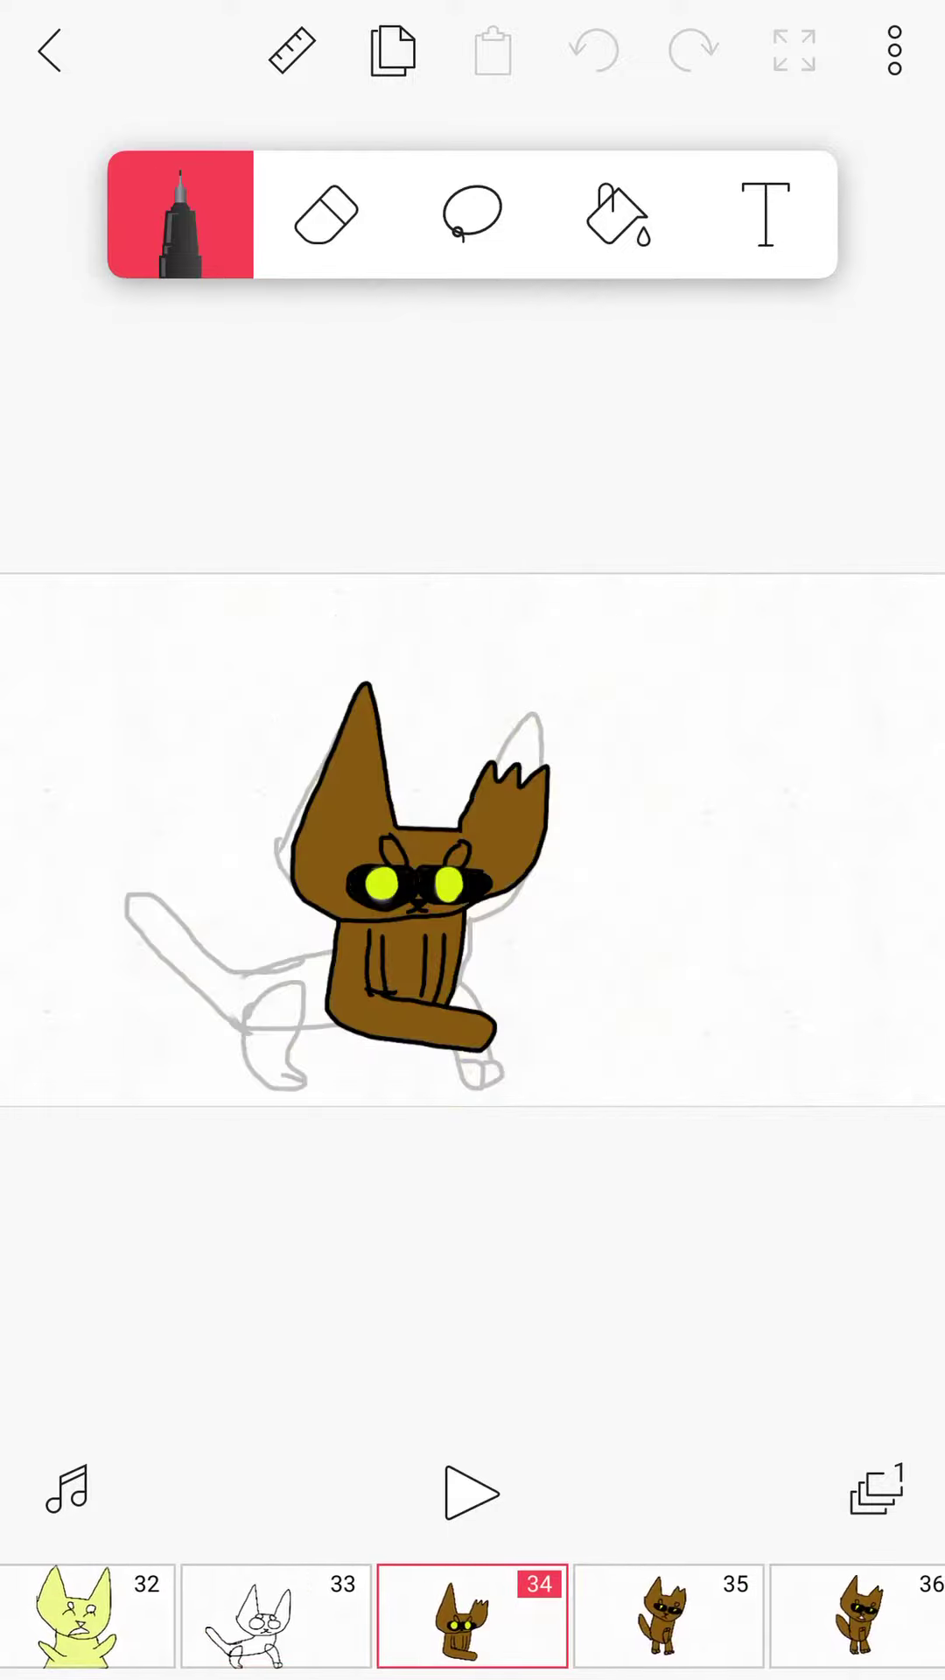
{"action": "left_click", "coordinate": [663, 1616]}
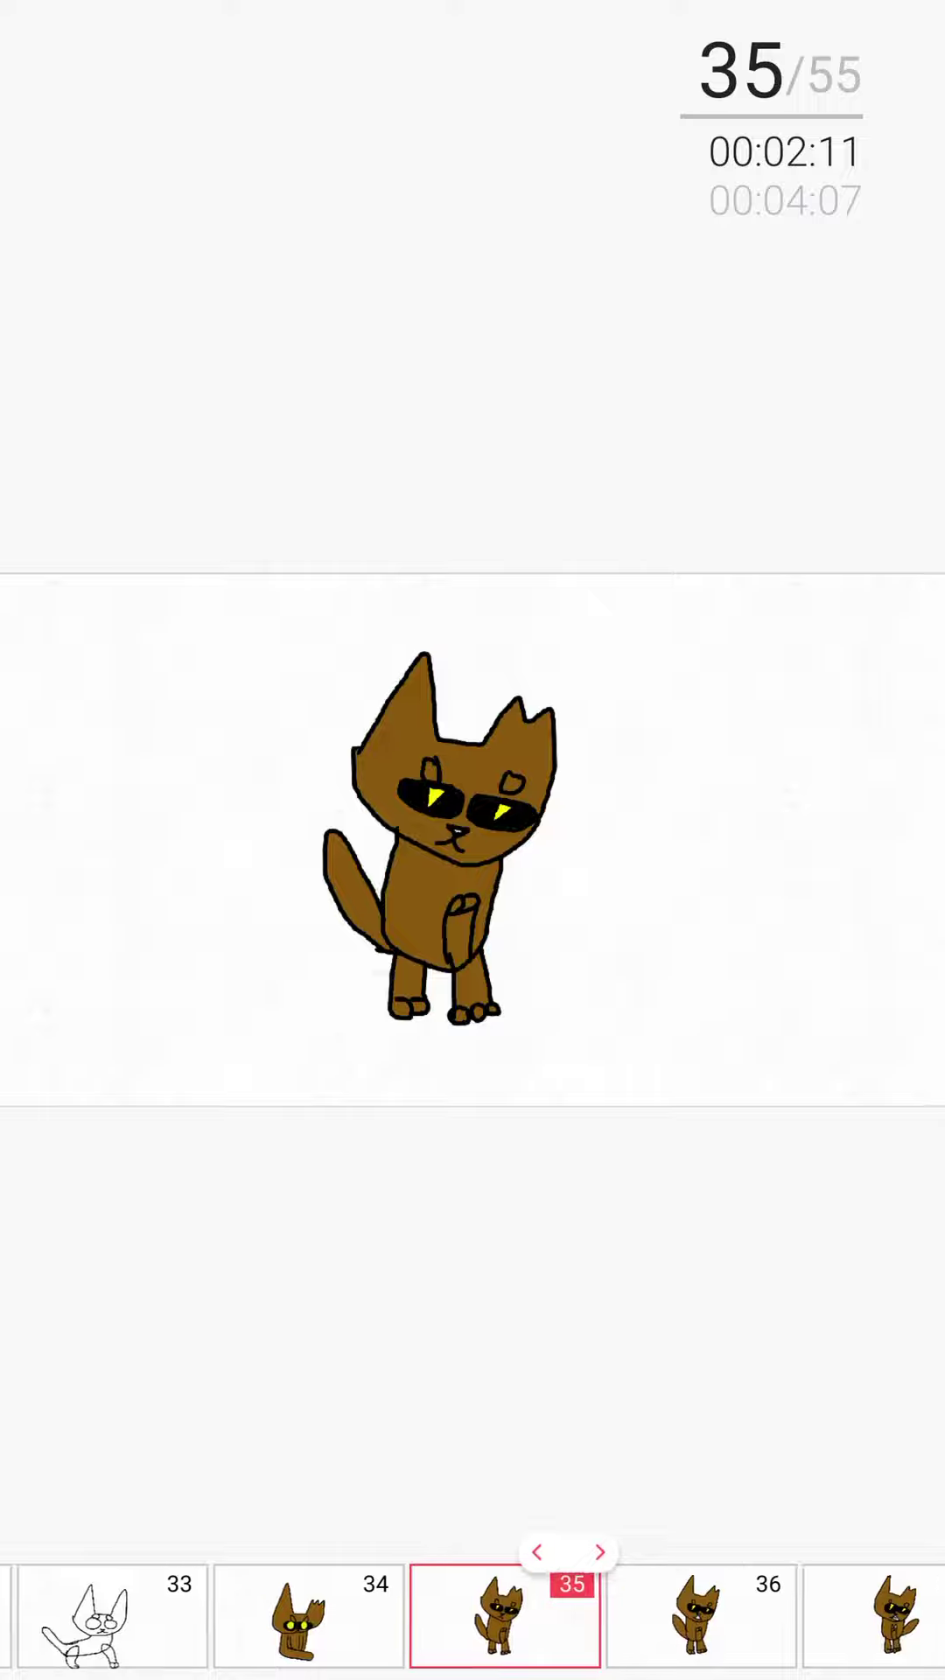
Advance to the yellow cat frames 38–39, then jump to frame 40 with the sign.
{"action": "left_click", "coordinate": [669, 1617]}
{"action": "left_click", "coordinate": [663, 1618]}
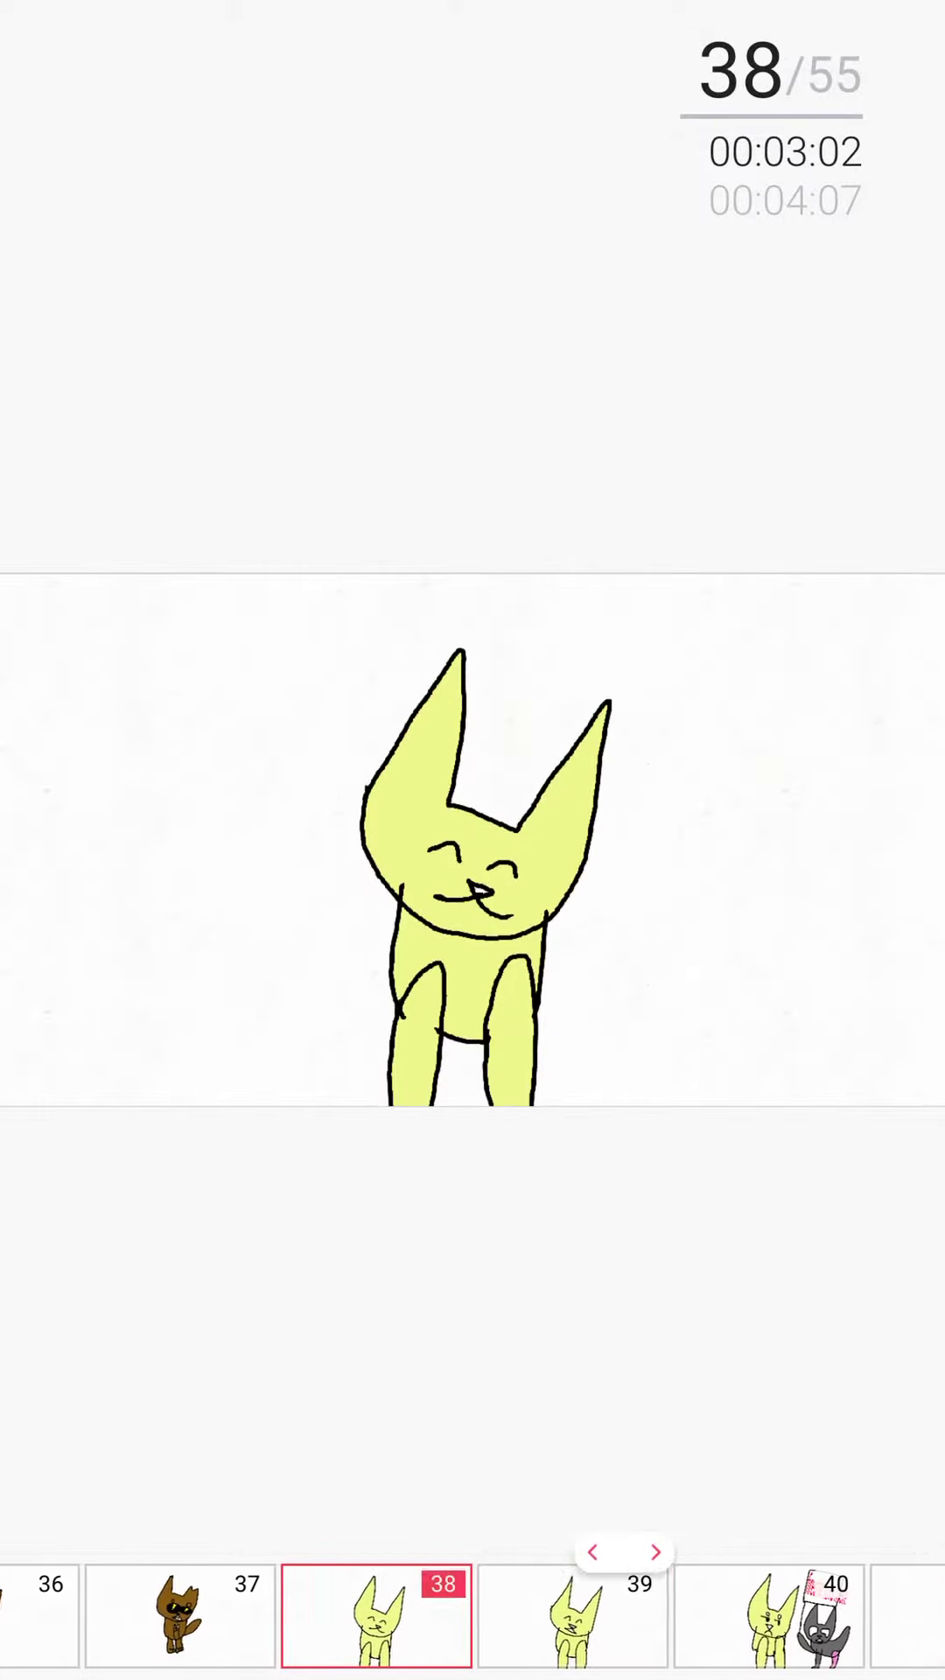
{"action": "left_click", "coordinate": [577, 1617]}
{"action": "left_click", "coordinate": [381, 1617]}
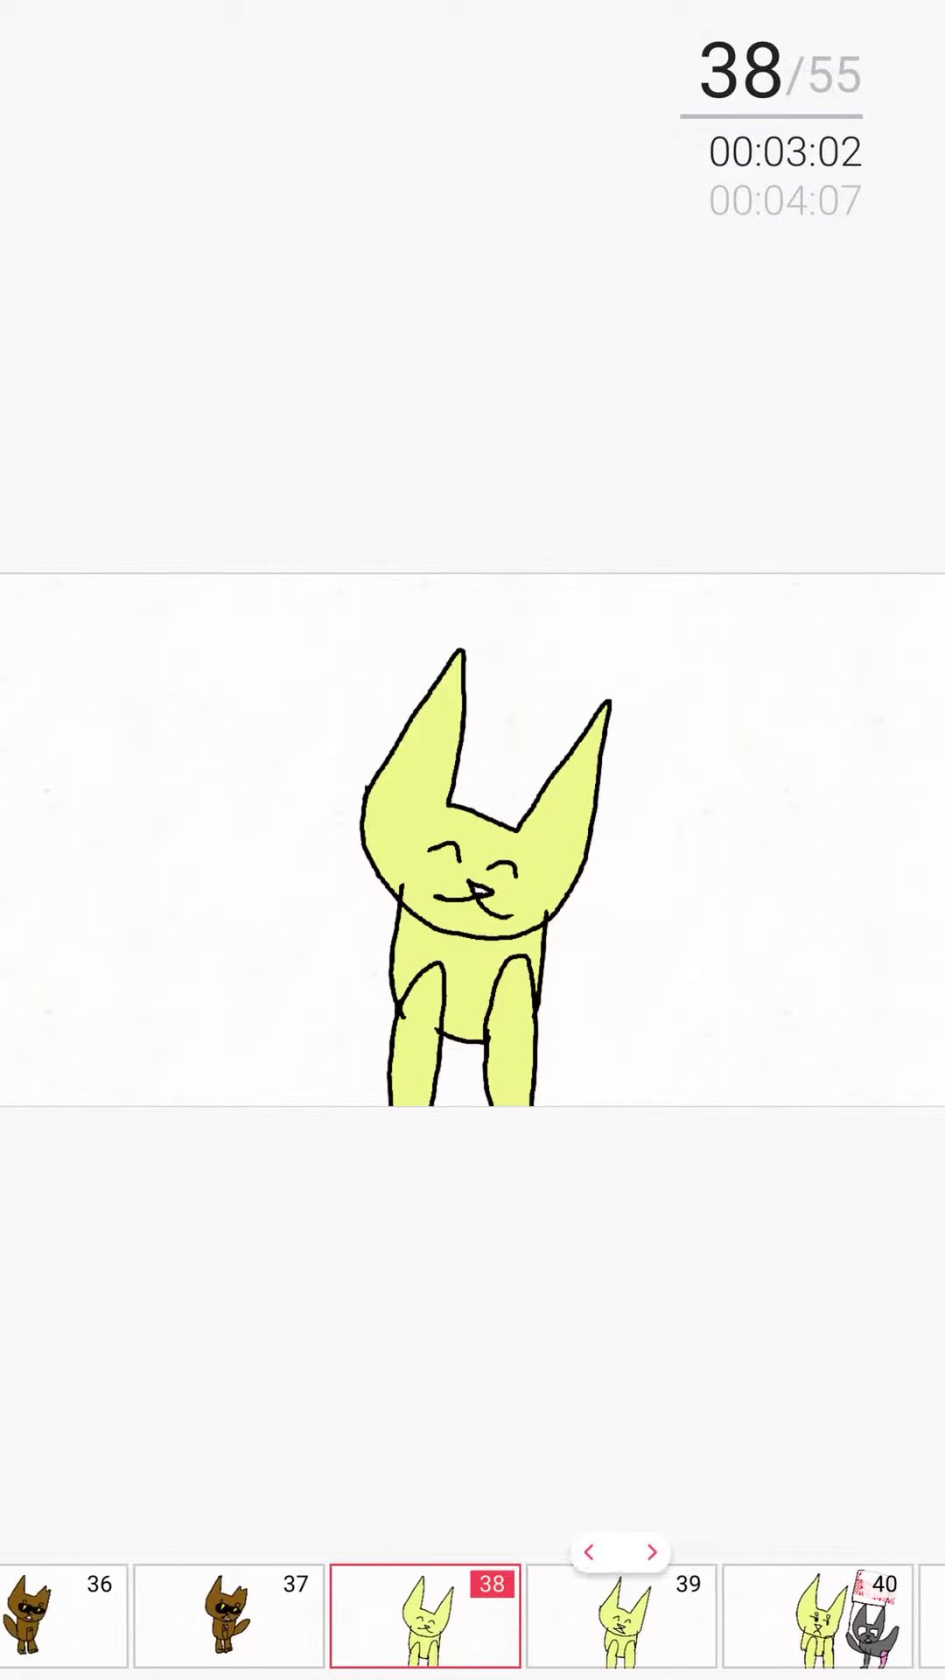
{"action": "left_click", "coordinate": [808, 1617]}
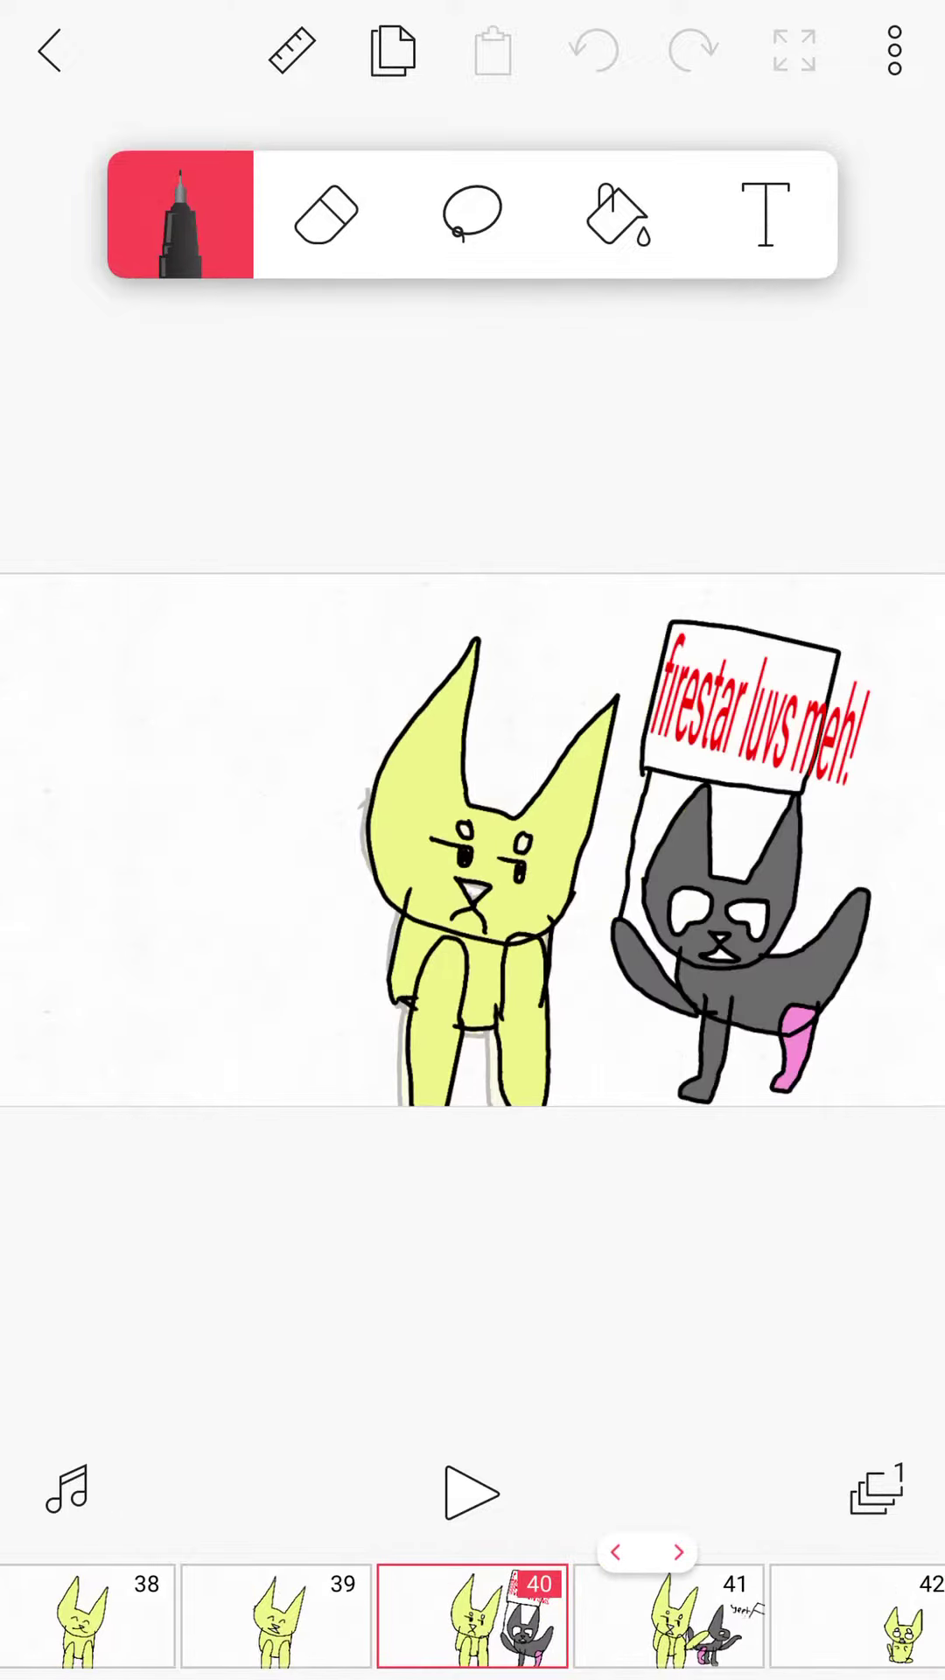
Briefly open and dismiss Control Center, then move to frames 41 and 42.
{"action": "left_click_drag", "start_coordinate": [472, 1674], "coordinate": [473, 919]}
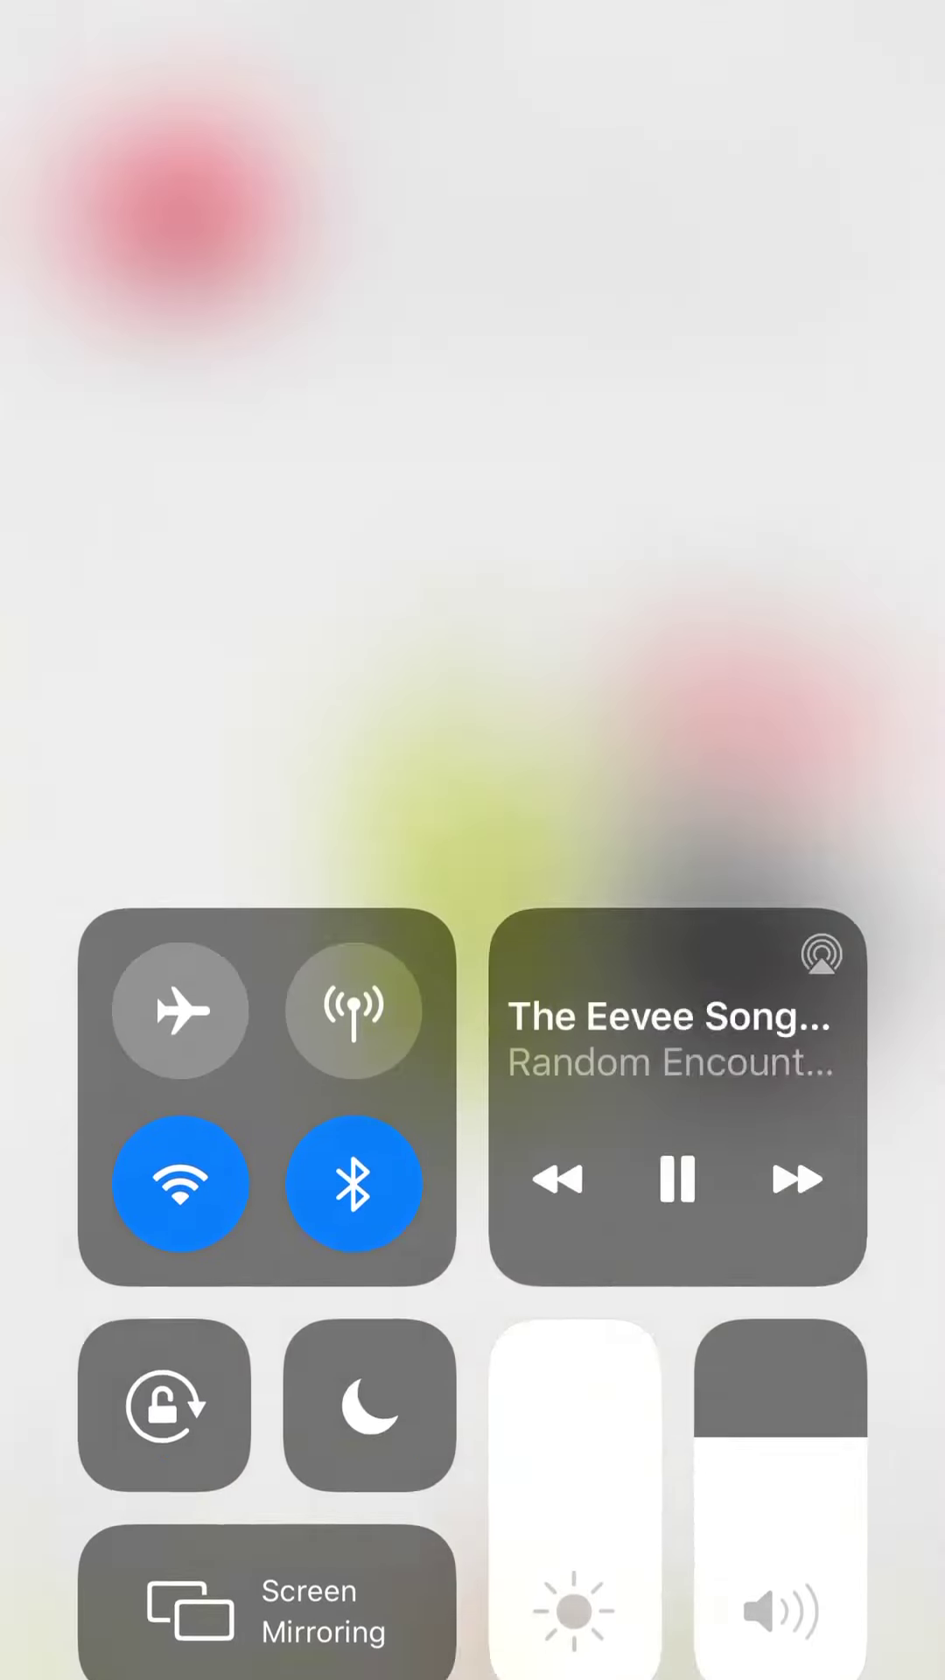
{"action": "left_click_drag", "start_coordinate": [472, 656], "coordinate": [474, 1641]}
{"action": "left_click_drag", "start_coordinate": [591, 1617], "coordinate": [394, 1617]}
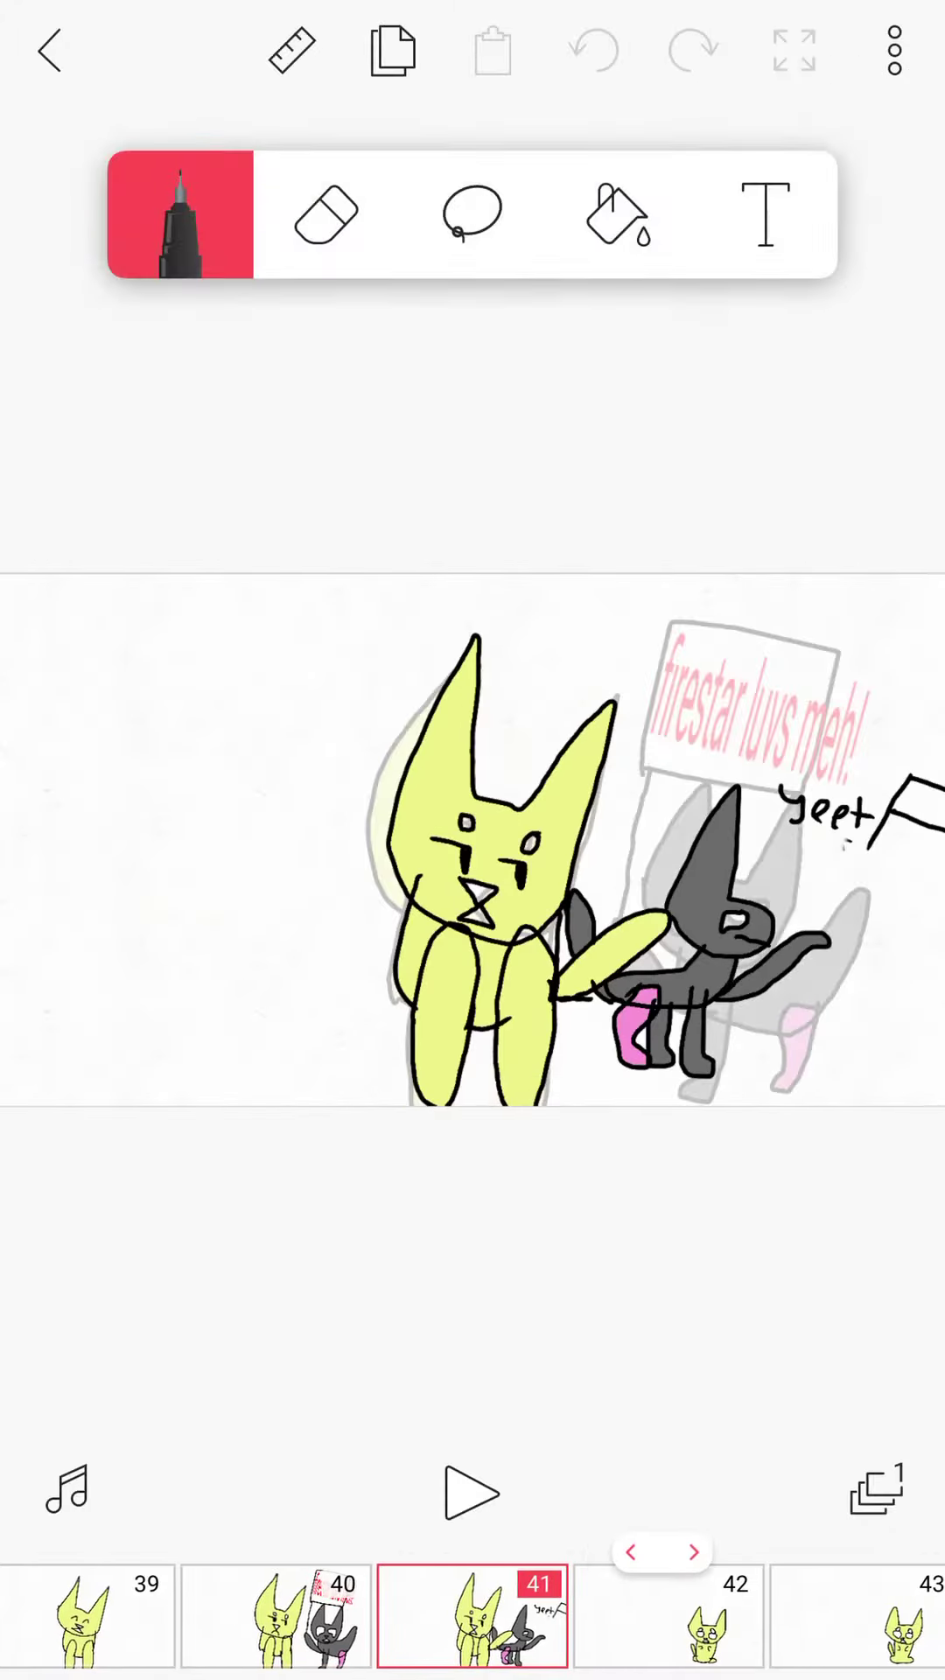
{"action": "left_click", "coordinate": [709, 1617]}
Play from frame 42 with stops at 44 and 47, then reach frames 48–49.
{"action": "left_click", "coordinate": [471, 1493]}
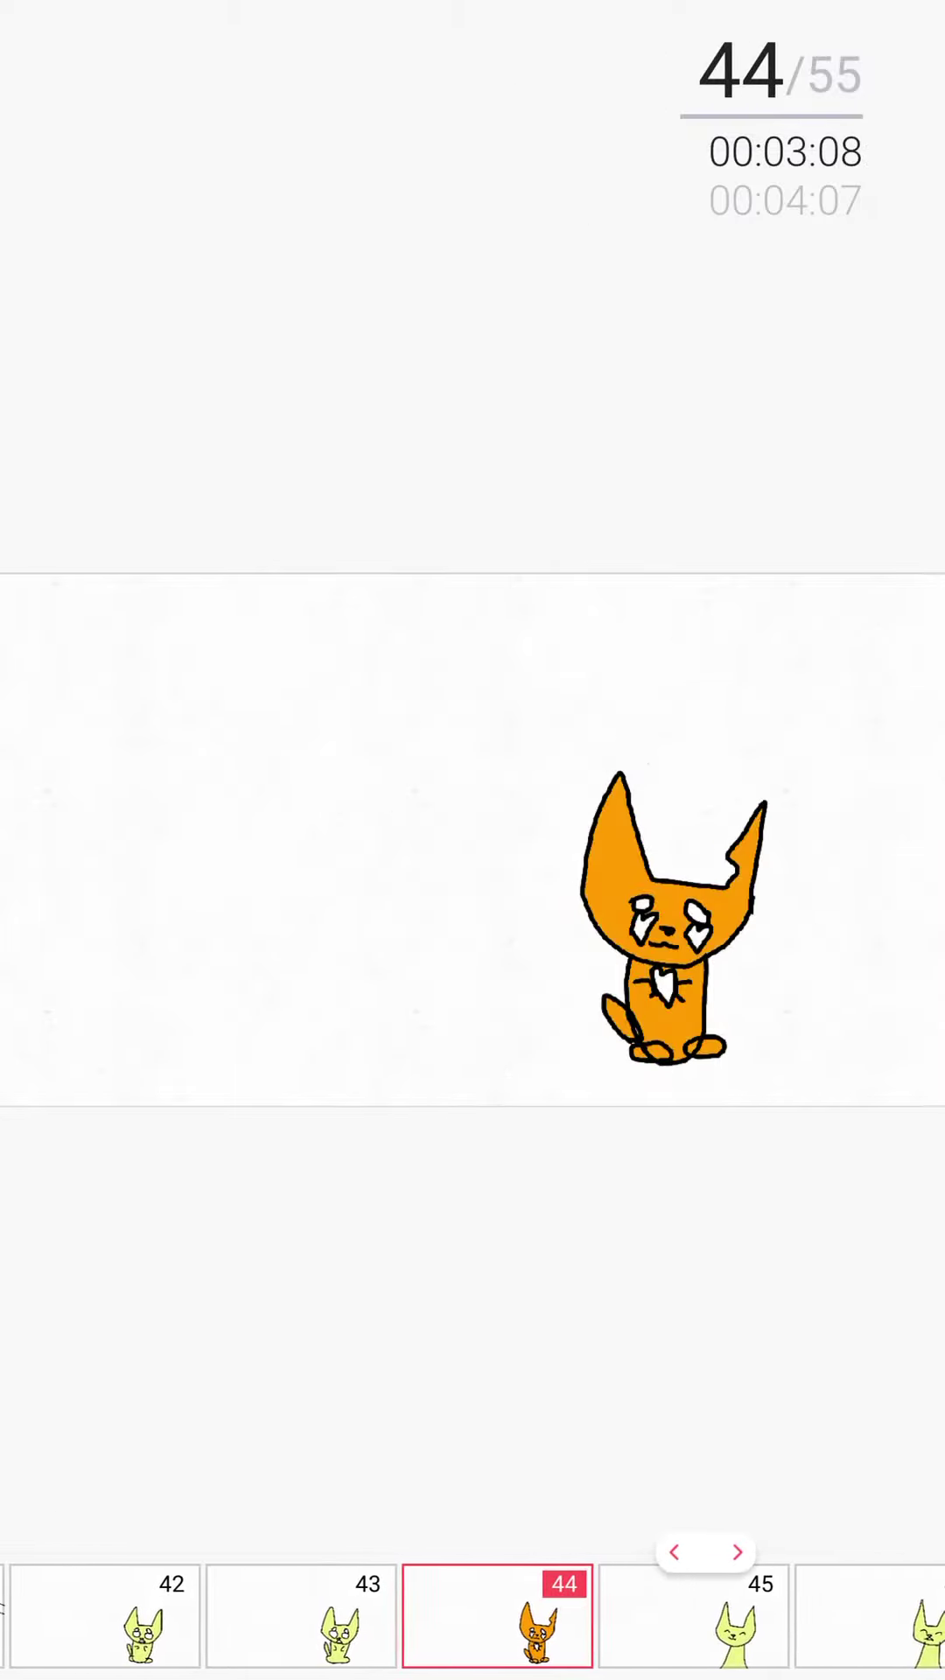
{"action": "left_click", "coordinate": [474, 840]}
{"action": "left_click", "coordinate": [736, 1551]}
{"action": "left_click", "coordinate": [471, 1493]}
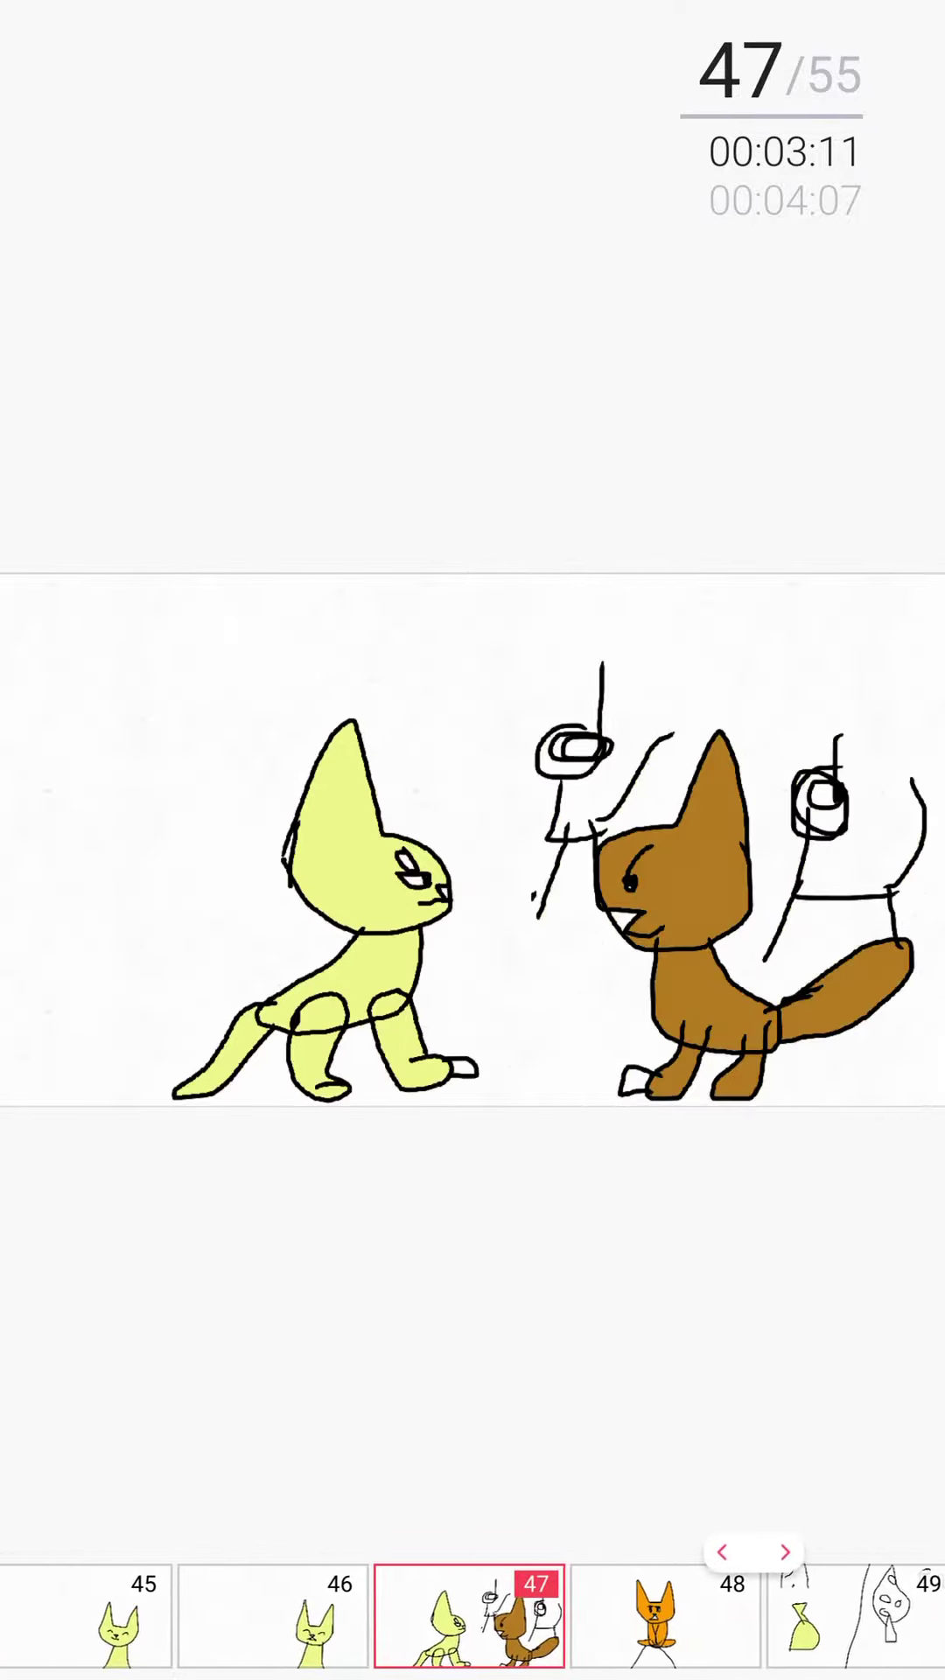
{"action": "left_click", "coordinate": [474, 840]}
{"action": "left_click", "coordinate": [670, 1618]}
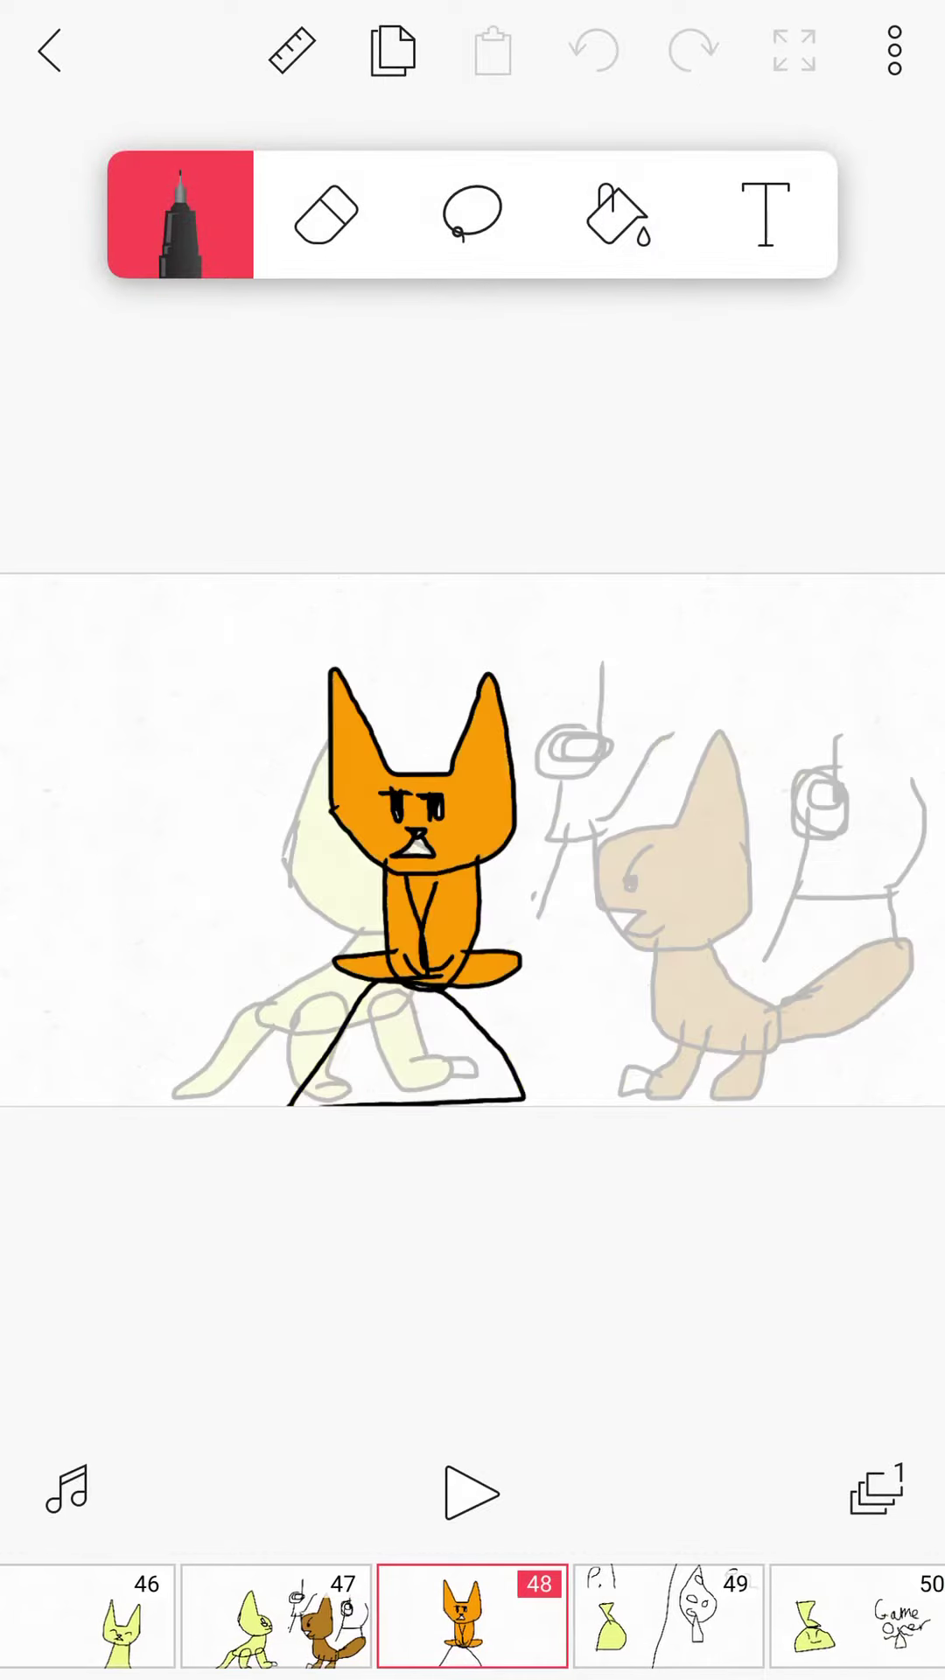
{"action": "left_click", "coordinate": [669, 1618]}
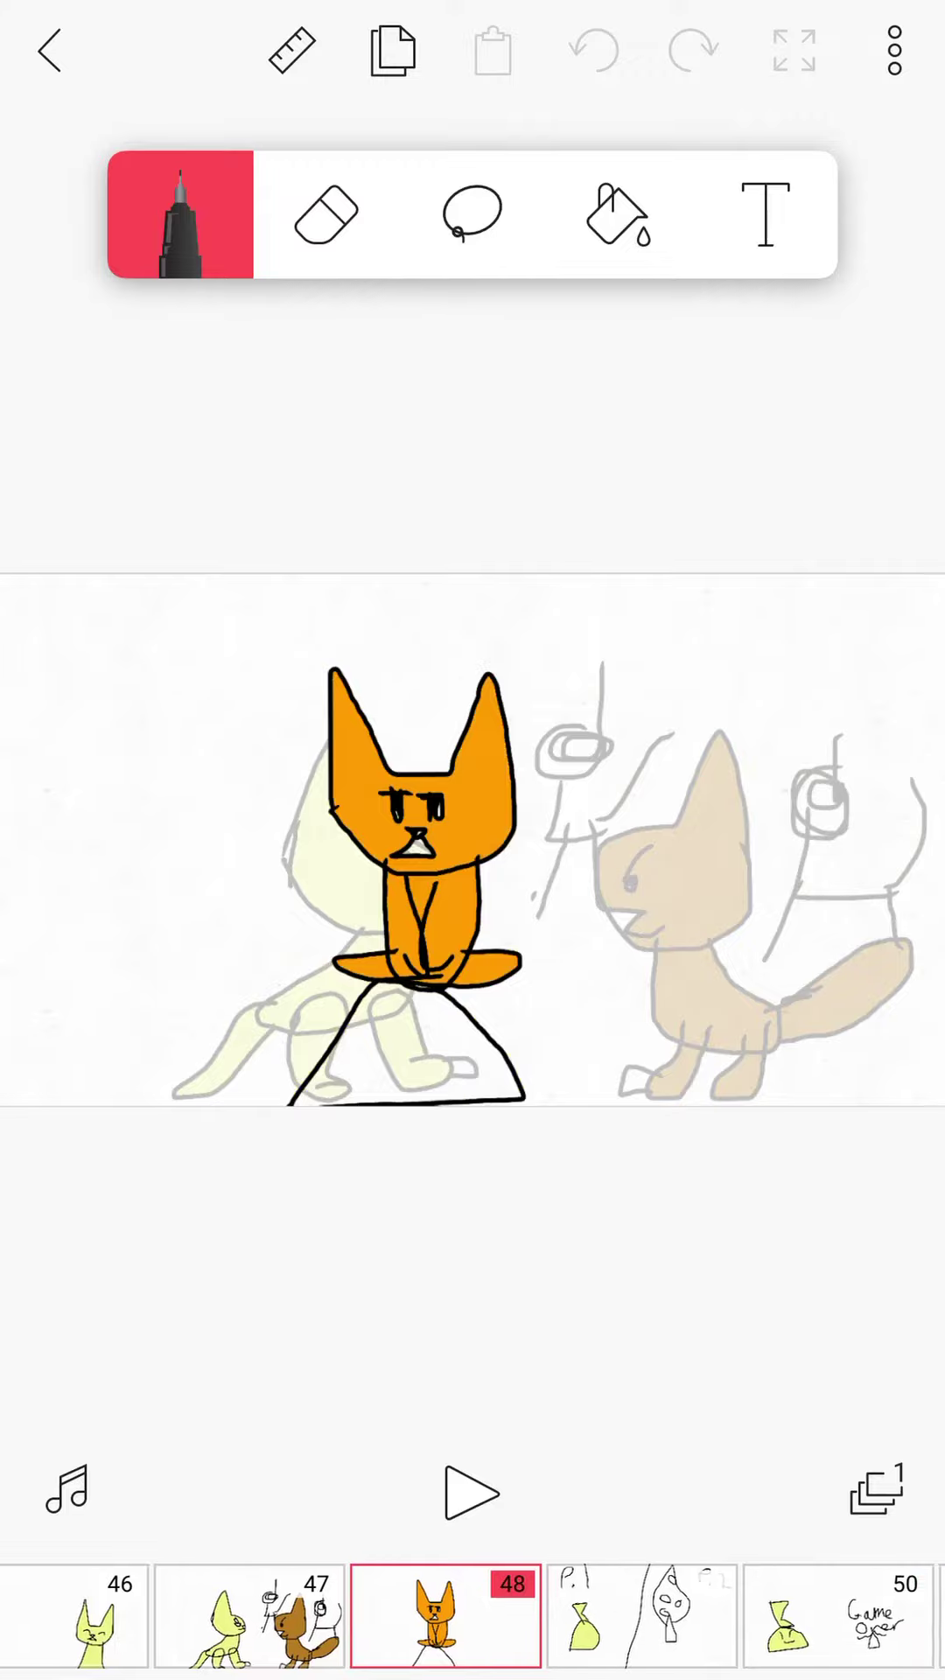
Step through frames 50 to 54, from Game Over to the shiny fur text.
{"action": "left_click", "coordinate": [669, 1617]}
{"action": "left_click", "coordinate": [670, 1616]}
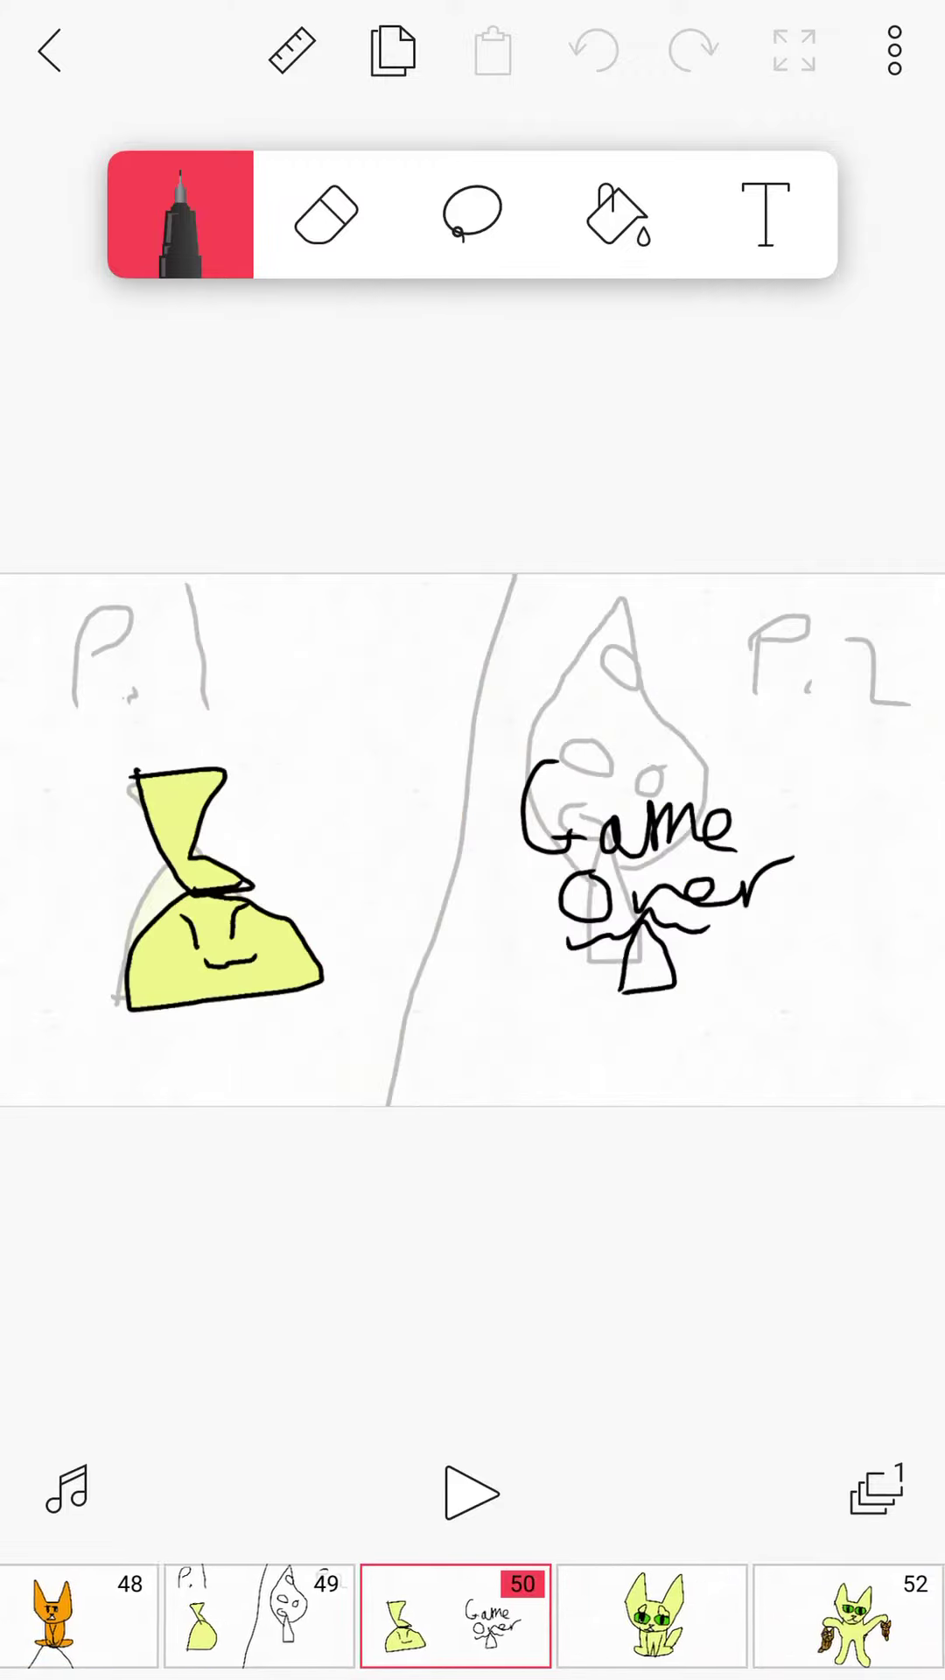
{"action": "left_click", "coordinate": [669, 1617]}
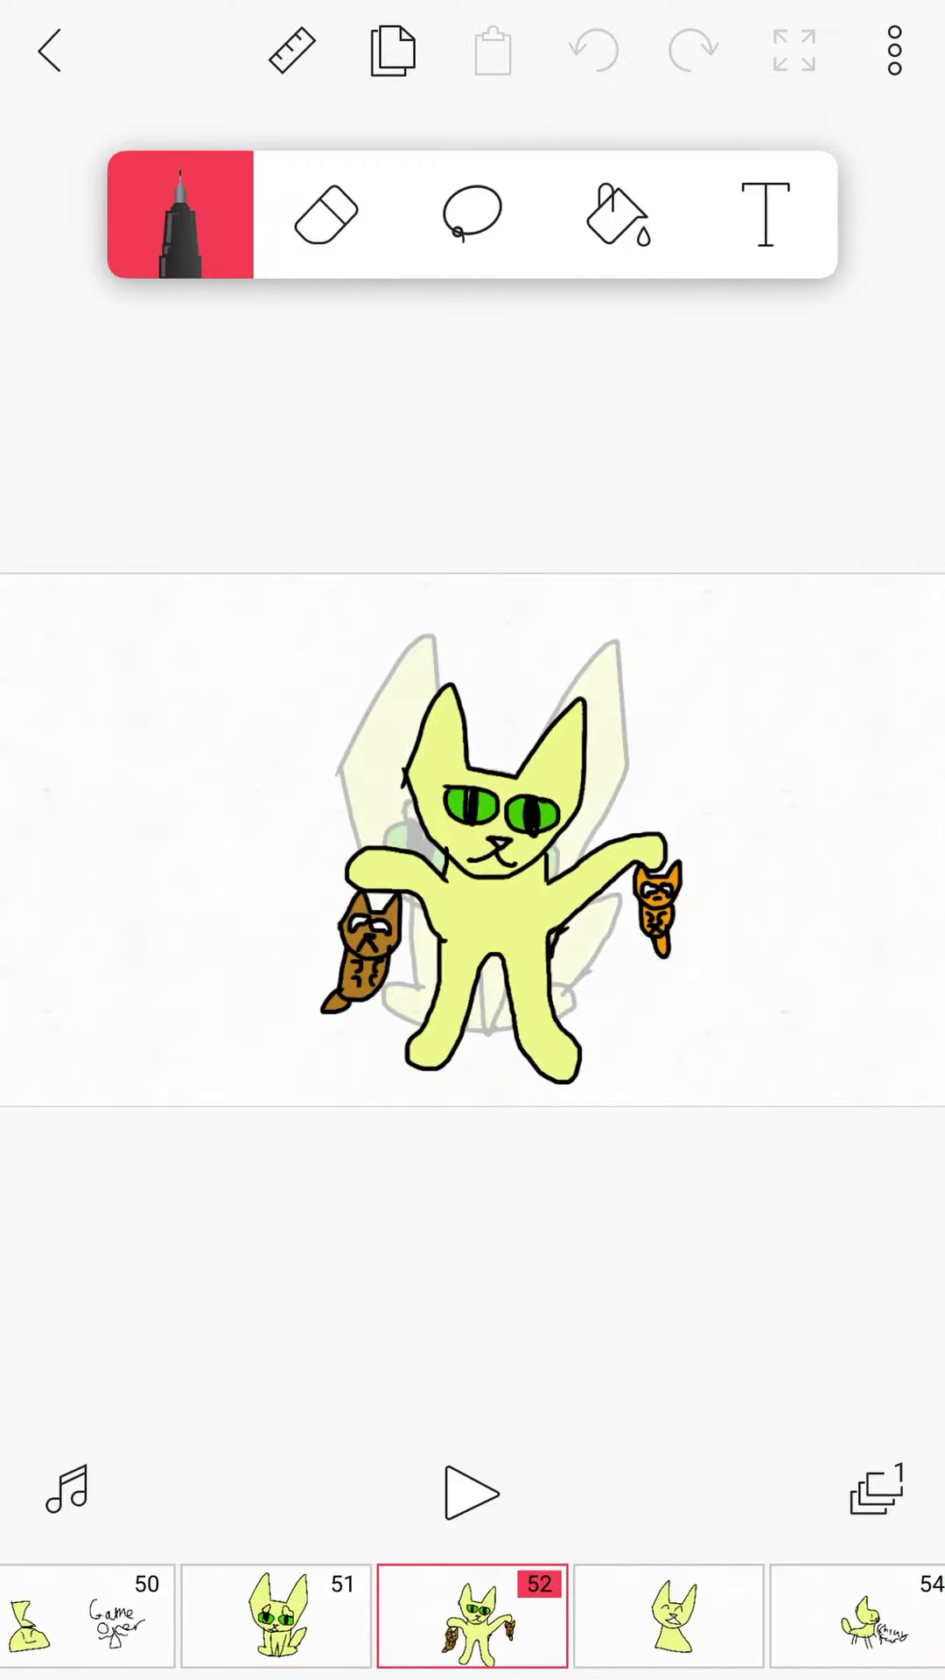
{"action": "left_click", "coordinate": [670, 1617]}
{"action": "left_click", "coordinate": [669, 1616]}
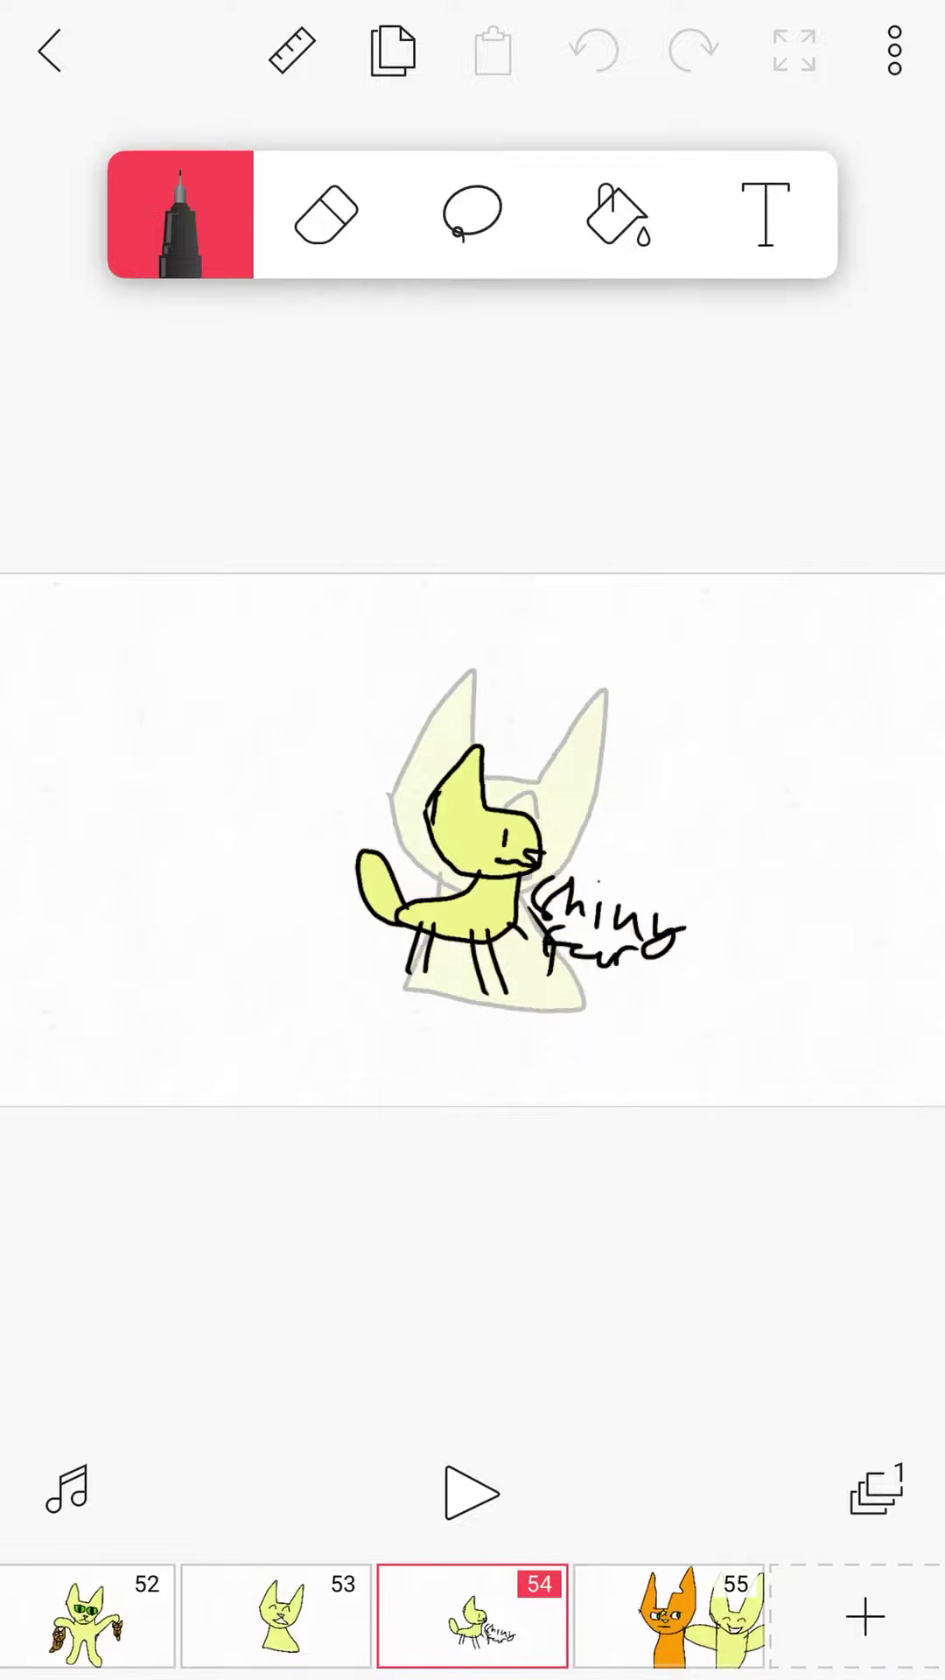
Reach final frame 55, play the last frames, and pull up Control Center.
{"action": "left_click", "coordinate": [670, 1617]}
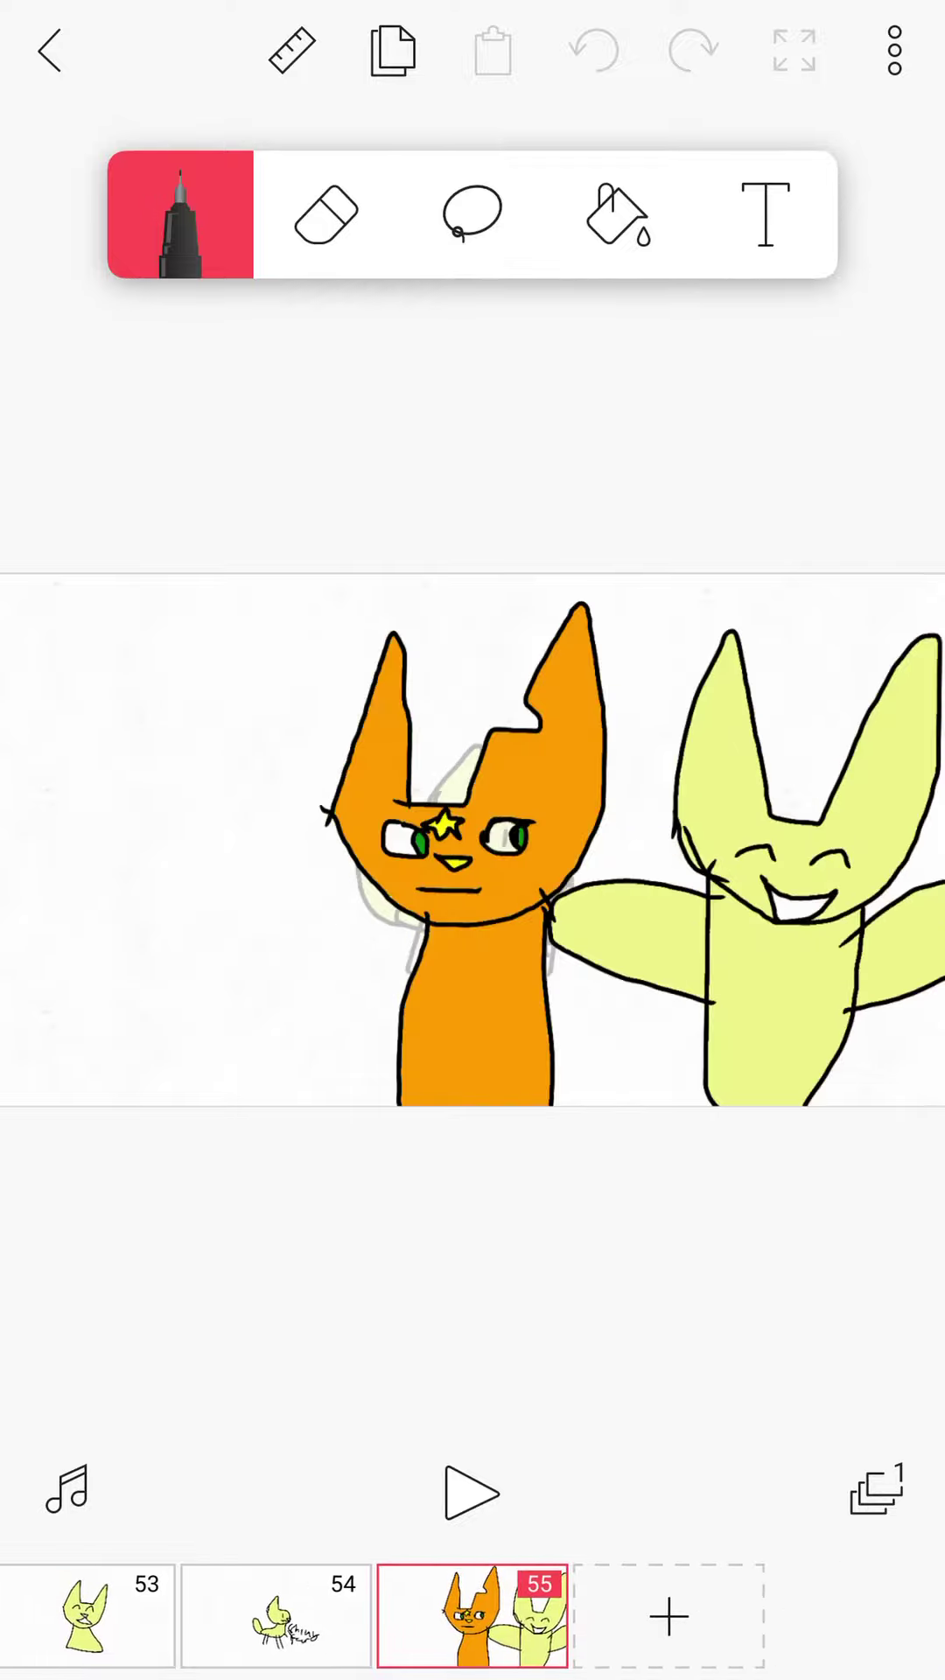
{"action": "left_click", "coordinate": [470, 1492]}
{"action": "left_click_drag", "start_coordinate": [472, 1674], "coordinate": [472, 920]}
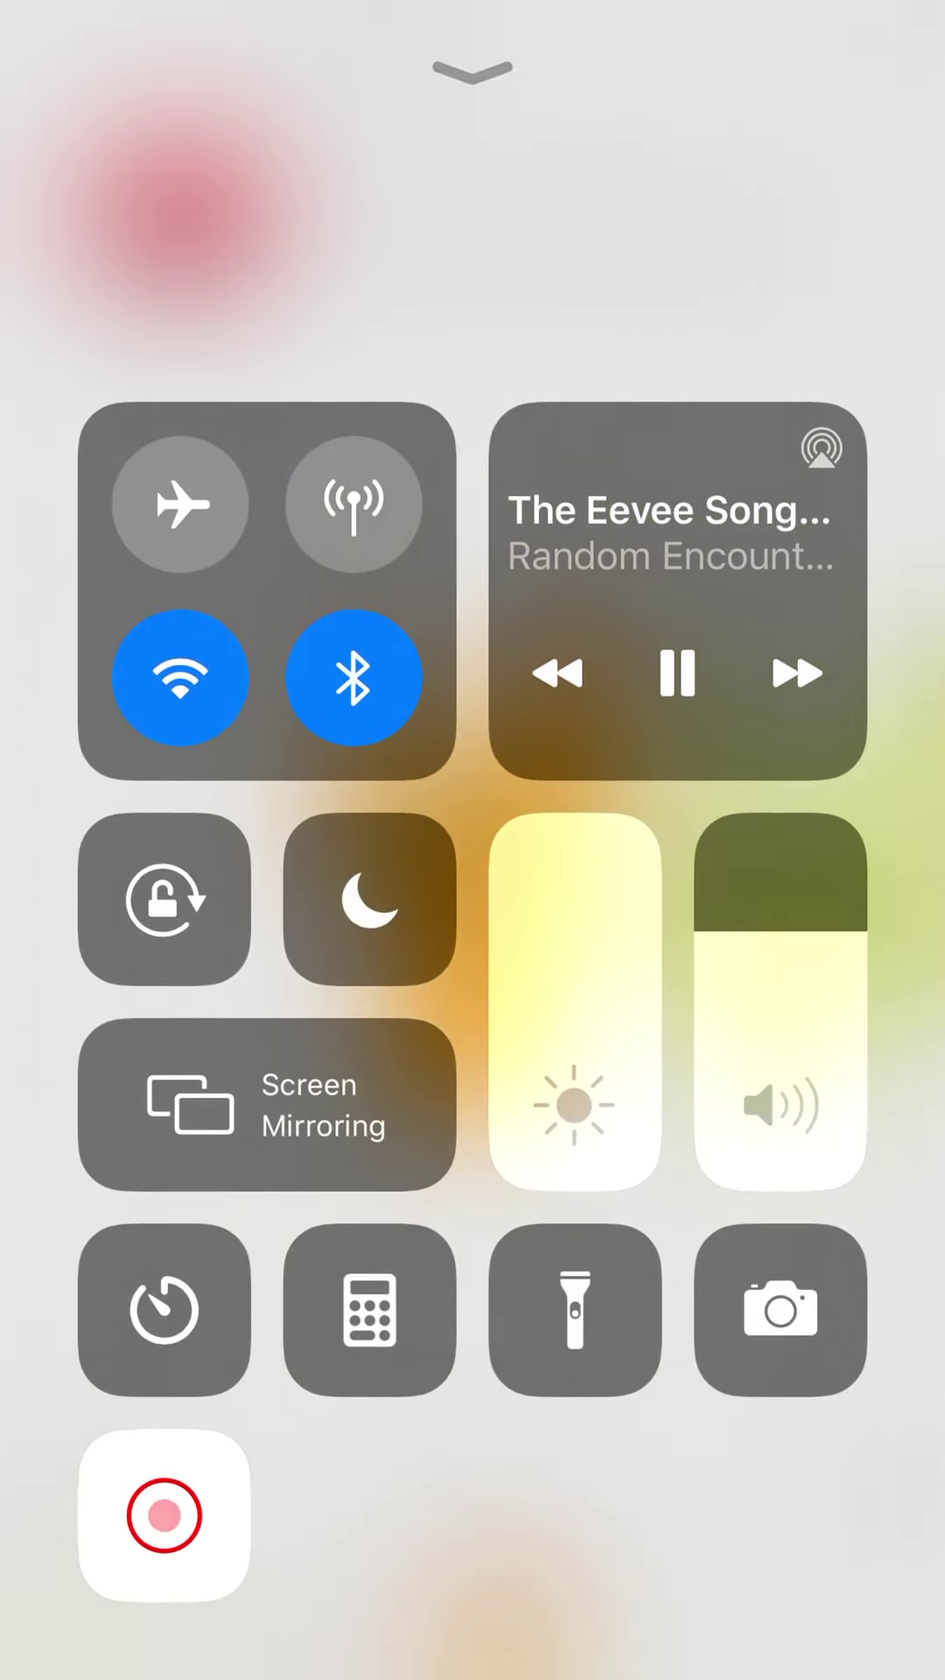